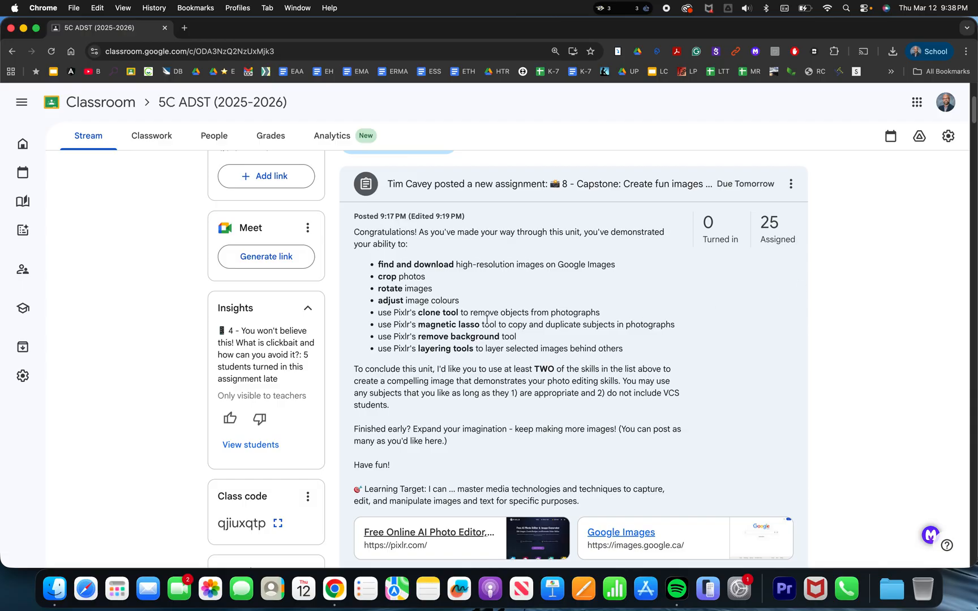
# Review the capstone assignment's list of photo editing skills and open its Google Images link.
pyautogui.scroll(5, 487, 320)
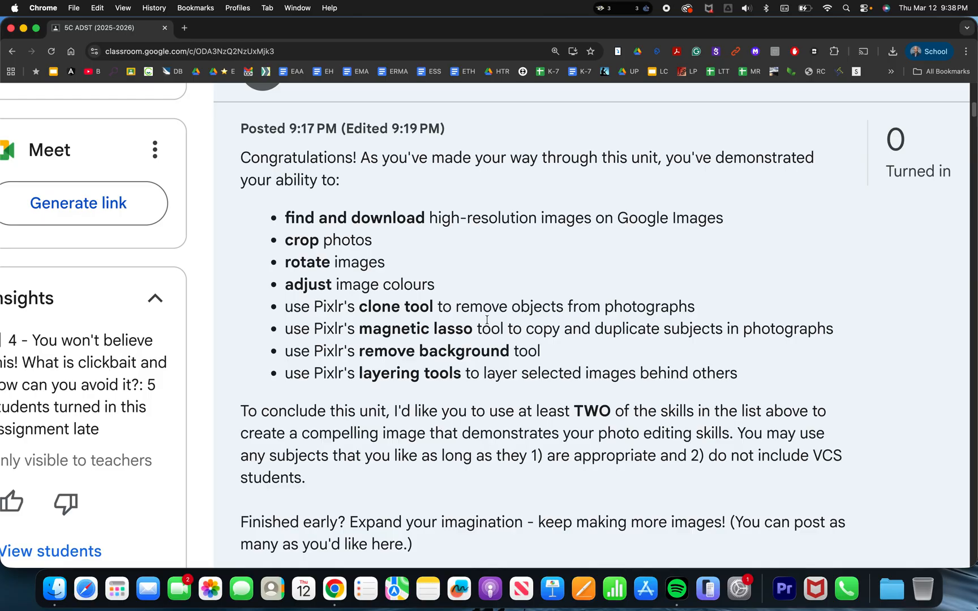
pyautogui.scroll(-5, 516, 308)
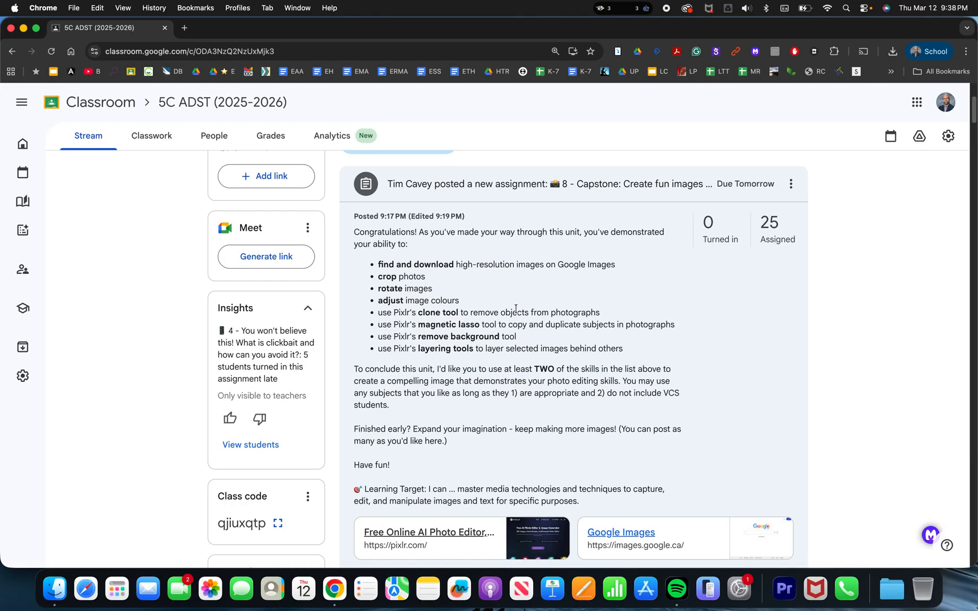
pyautogui.scroll(-1, 570, 308)
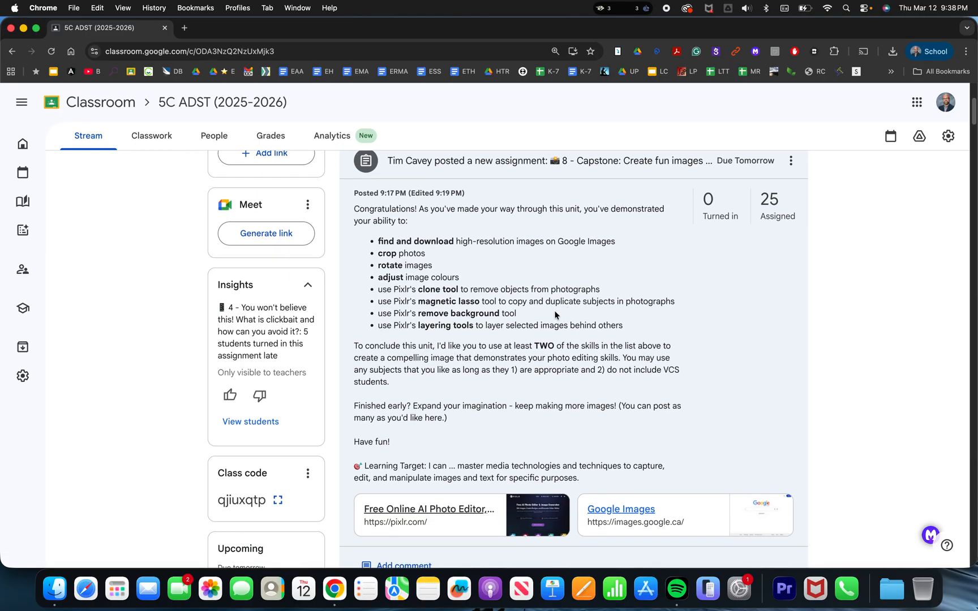
pyautogui.scroll(3, 557, 315)
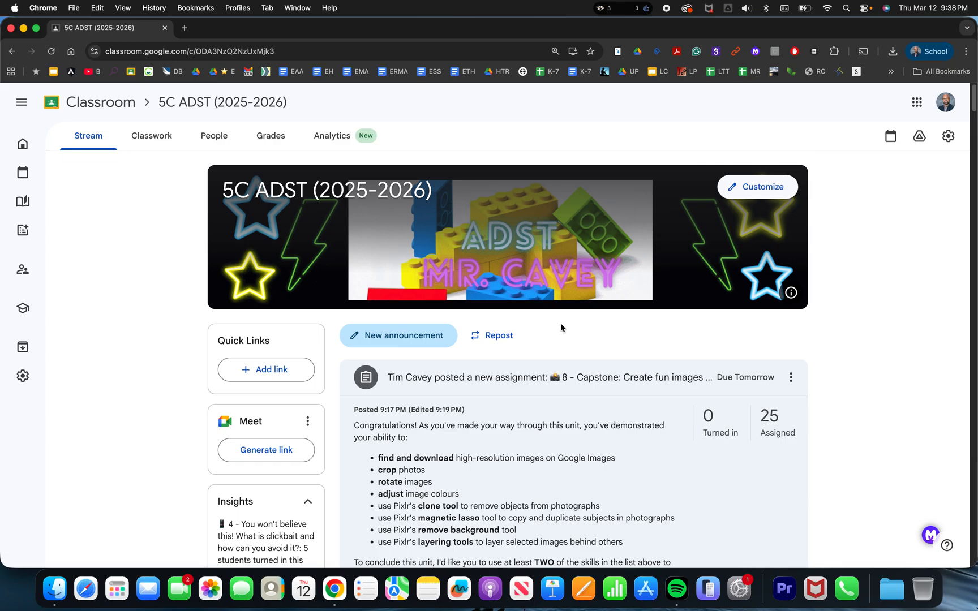
pyautogui.scroll(-4, 562, 331)
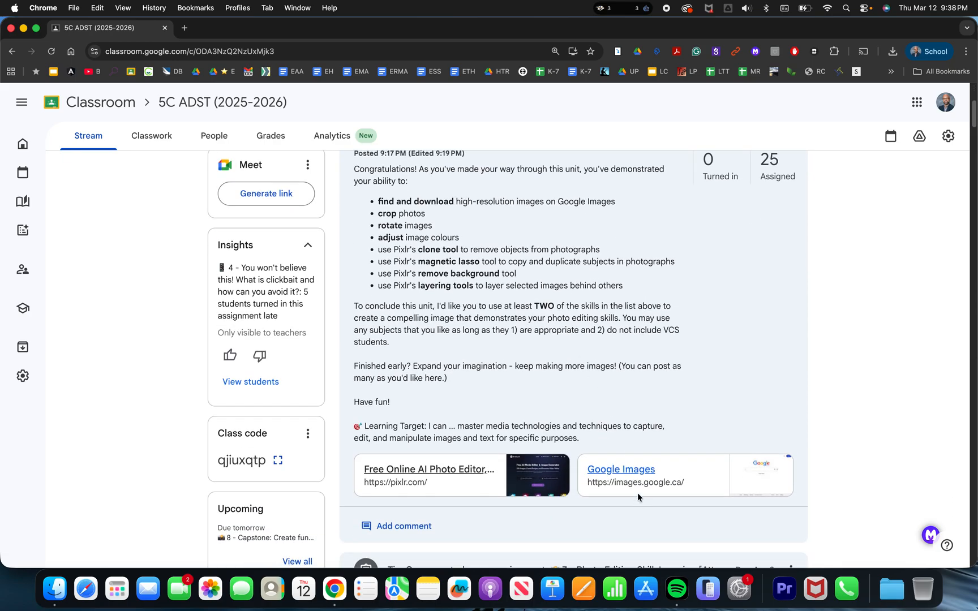
pyautogui.click(627, 473)
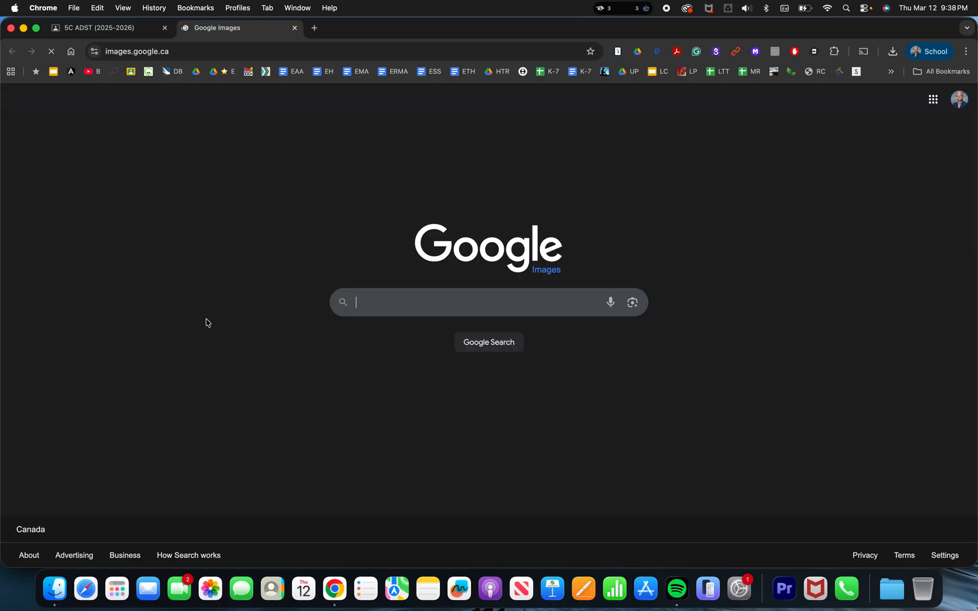
# Search Google Images for "donald trump" and limit the results to large images.
pyautogui.write('don')
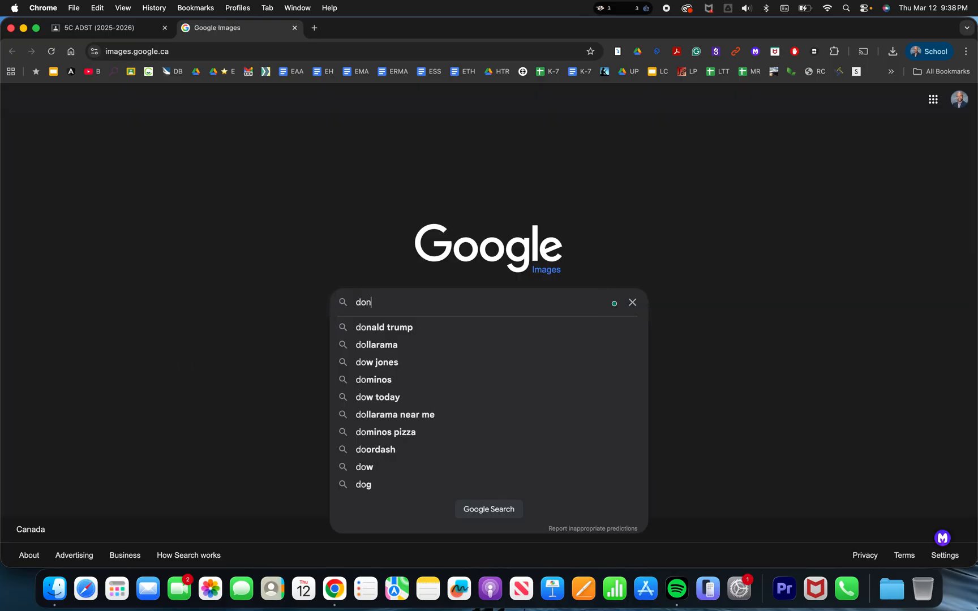
pyautogui.write('ald trump')
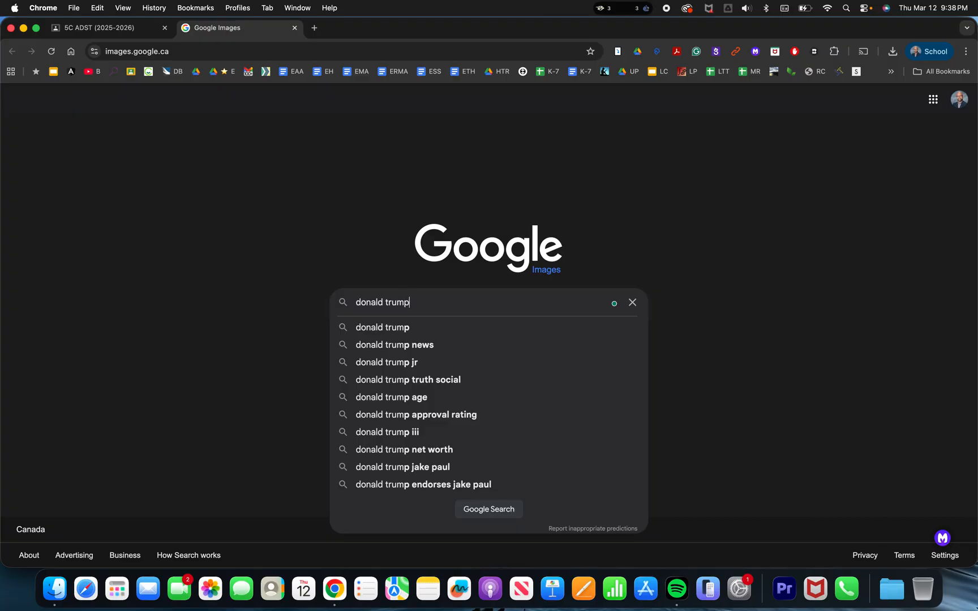
pyautogui.press('Return')
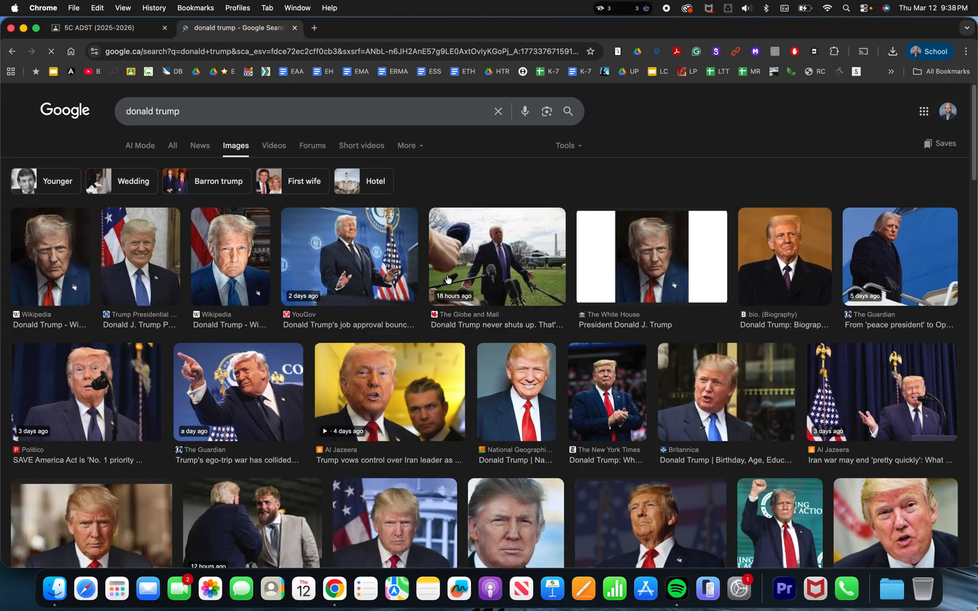
pyautogui.click(564, 146)
pyautogui.moveTo(570, 169)
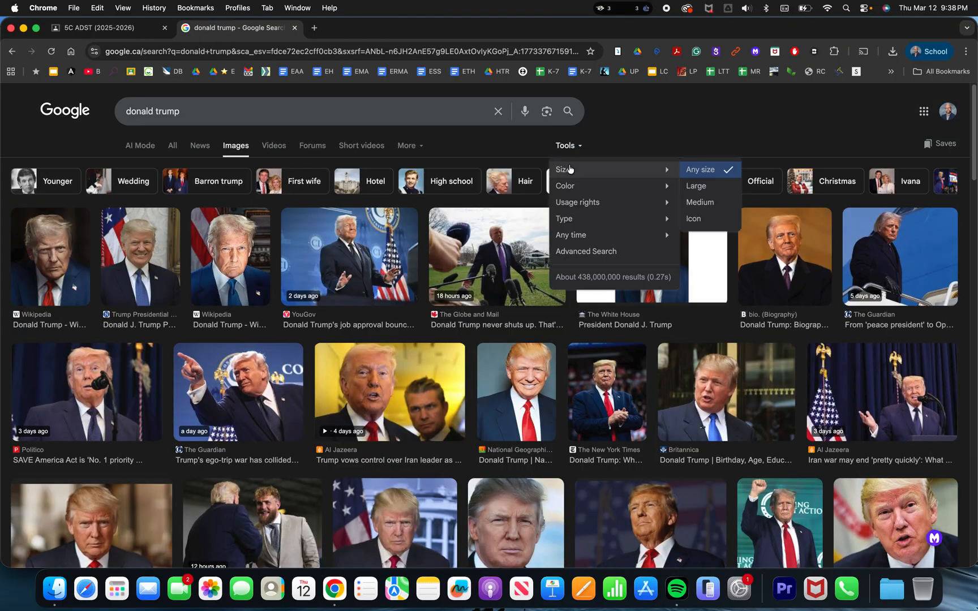
pyautogui.click(710, 188)
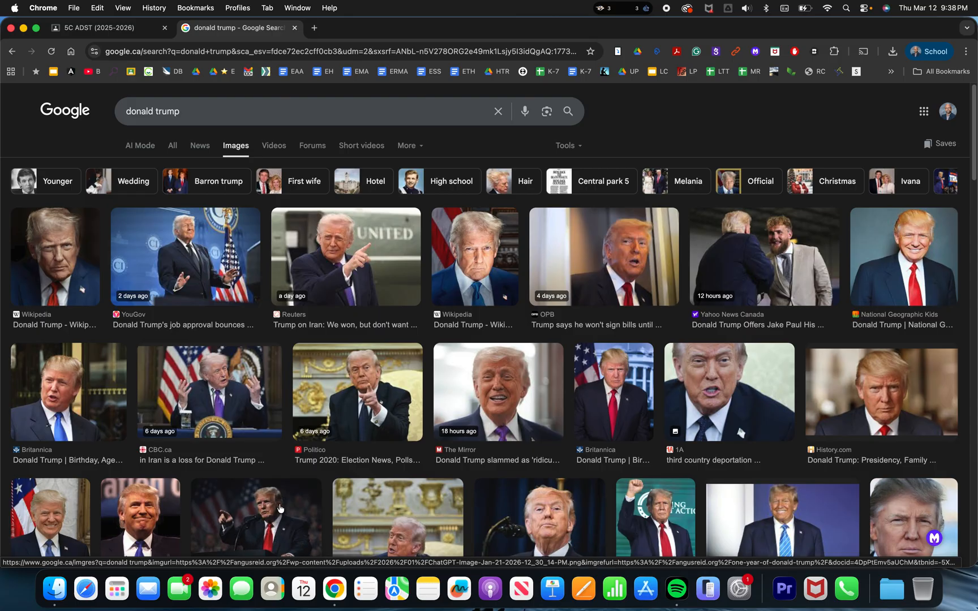
# Save the Reuters photo of Donald Trump pointing as trump2.avif in the Photo Editing folder.
pyautogui.scroll(-5, 271, 520)
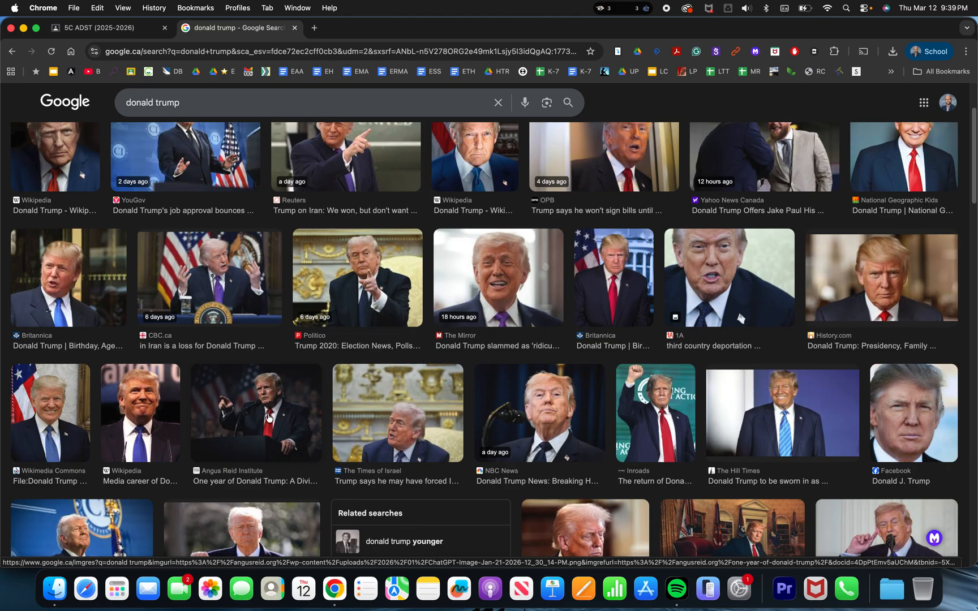
pyautogui.scroll(5, 268, 418)
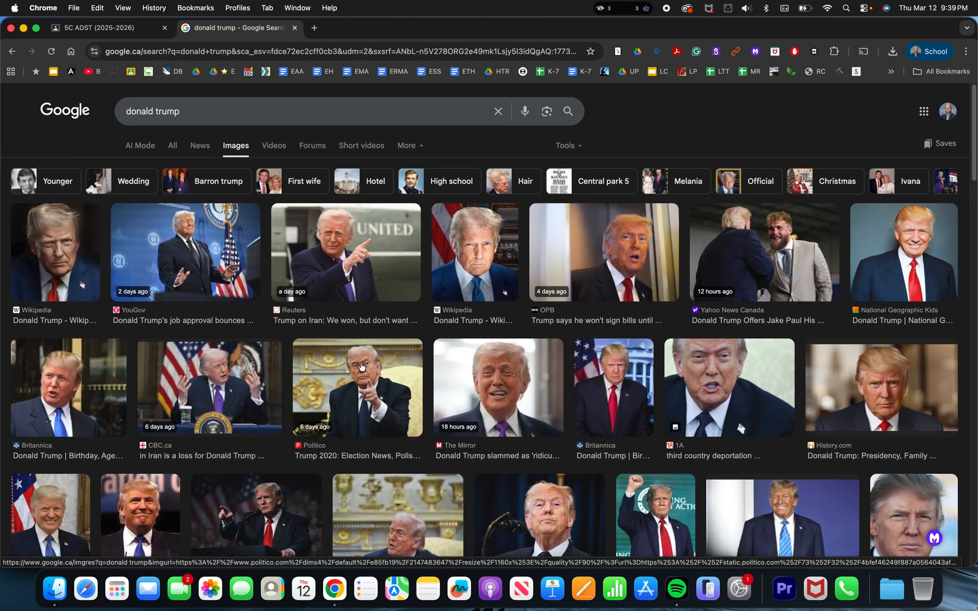
pyautogui.click(343, 240)
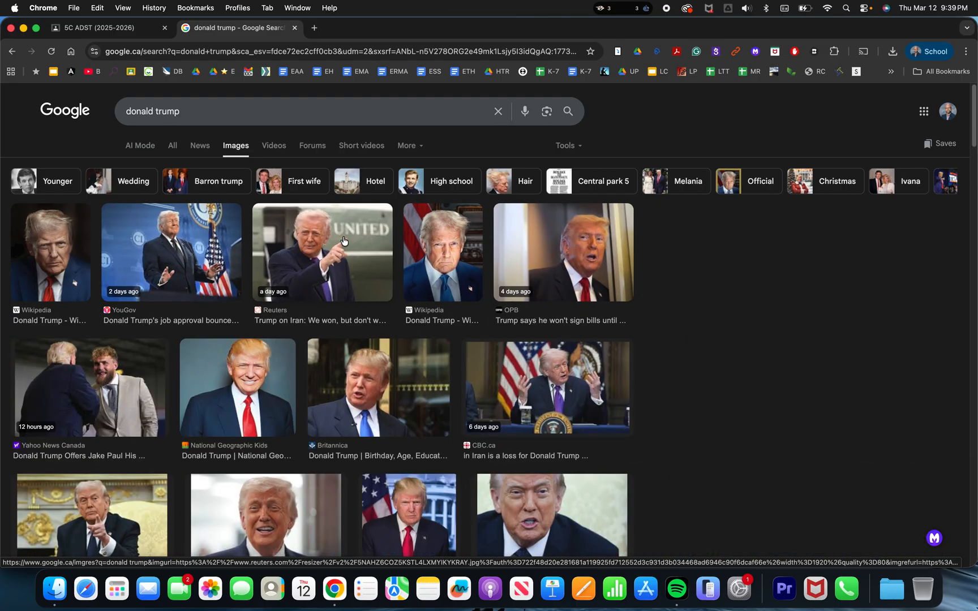
pyautogui.rightClick(778, 268)
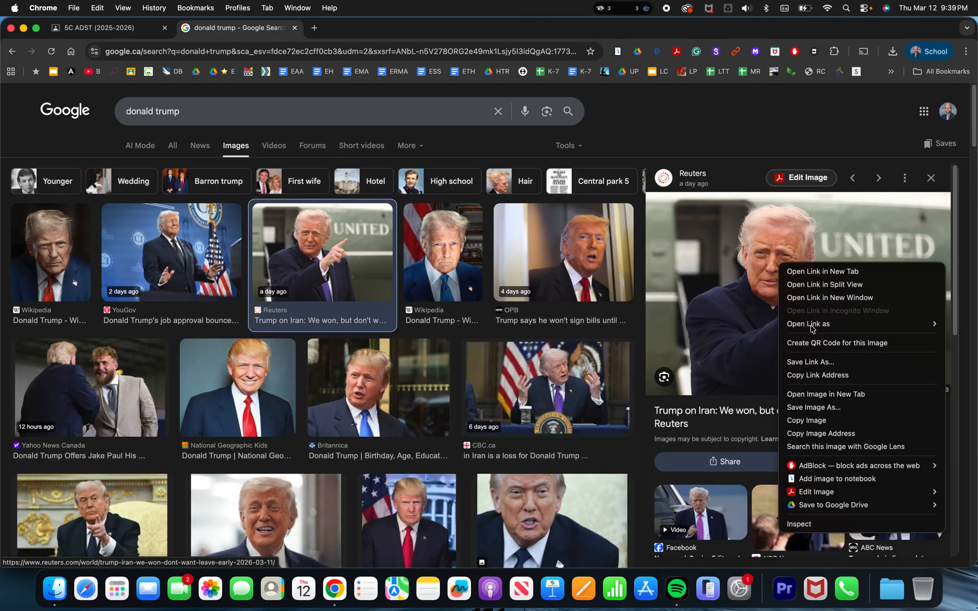
pyautogui.click(814, 409)
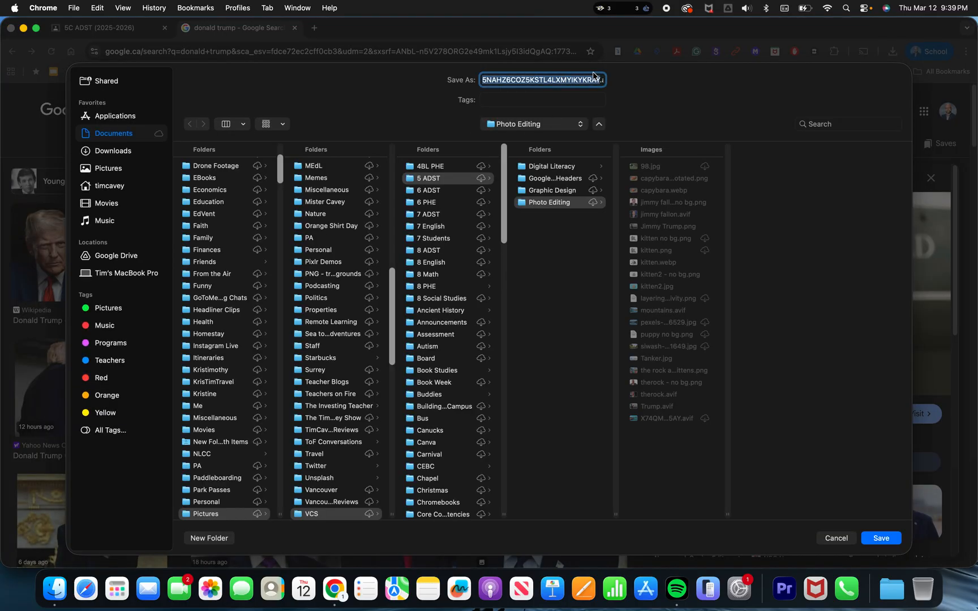
pyautogui.write('trump2.avif')
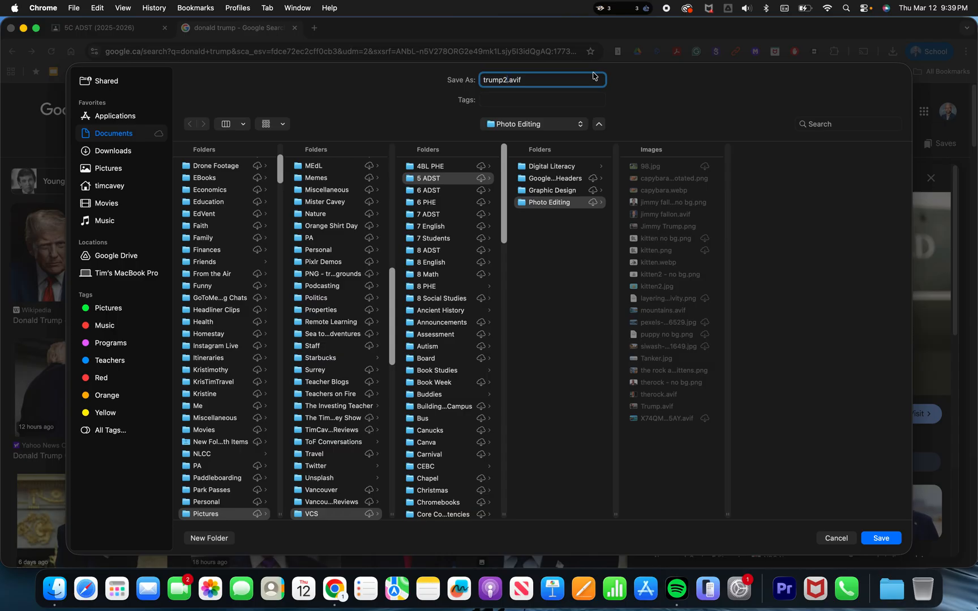
pyautogui.press('Return')
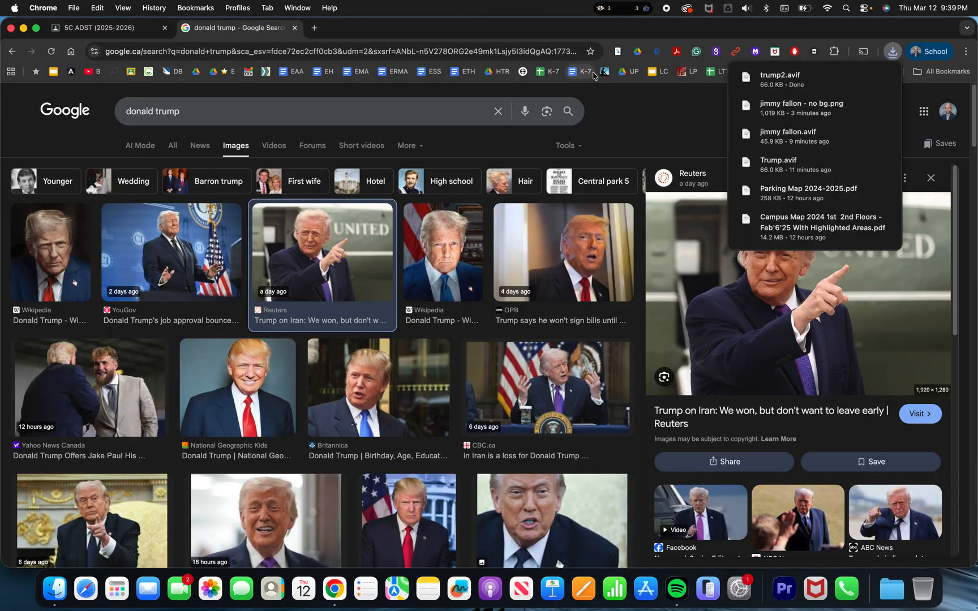
# Go to pixlr.com in a new tab and open trump2.avif from the Photo Editing folder in Pixlr Editor.
pyautogui.click(314, 28)
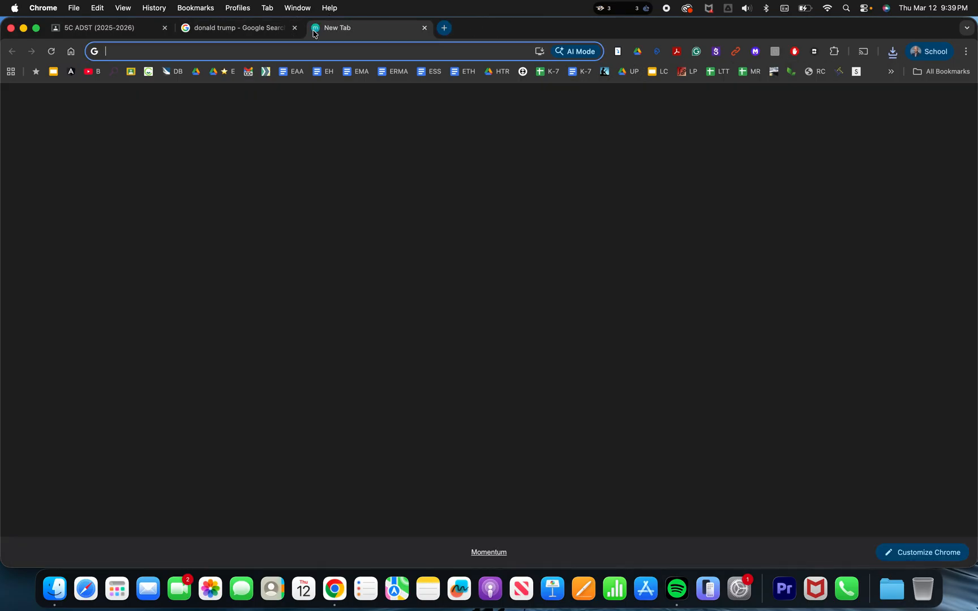
pyautogui.write('pixlr.com')
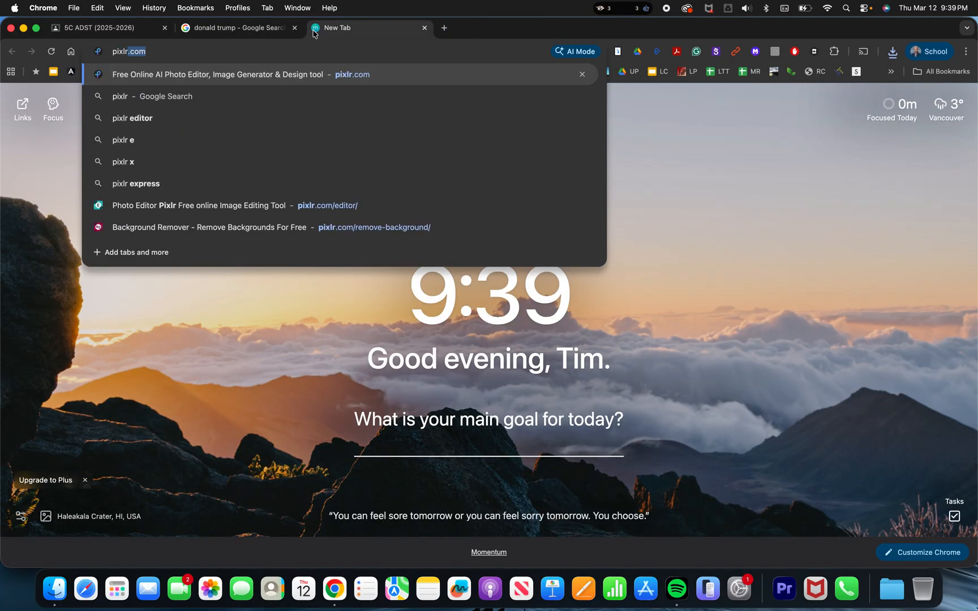
pyautogui.press('Return')
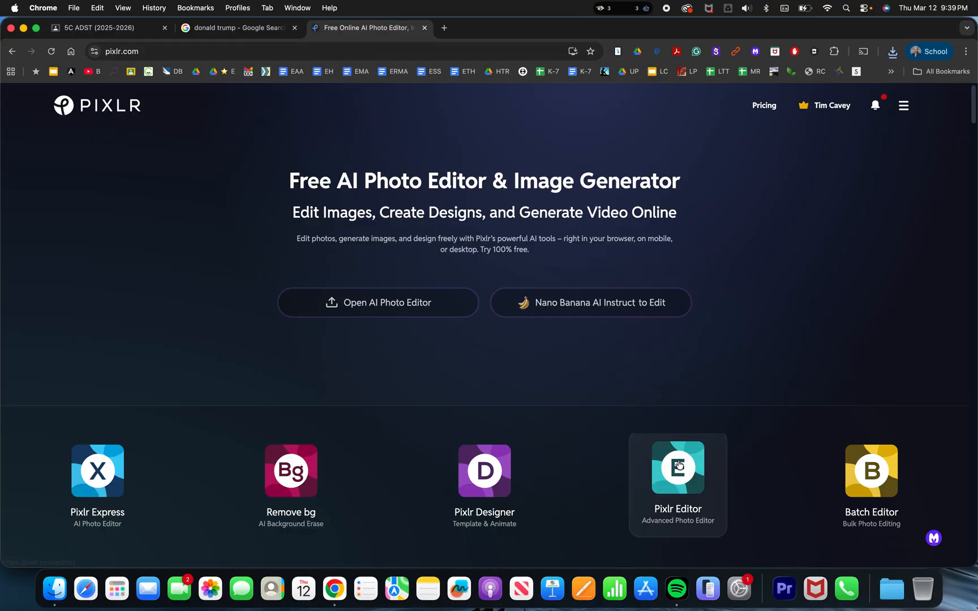
pyautogui.click(679, 470)
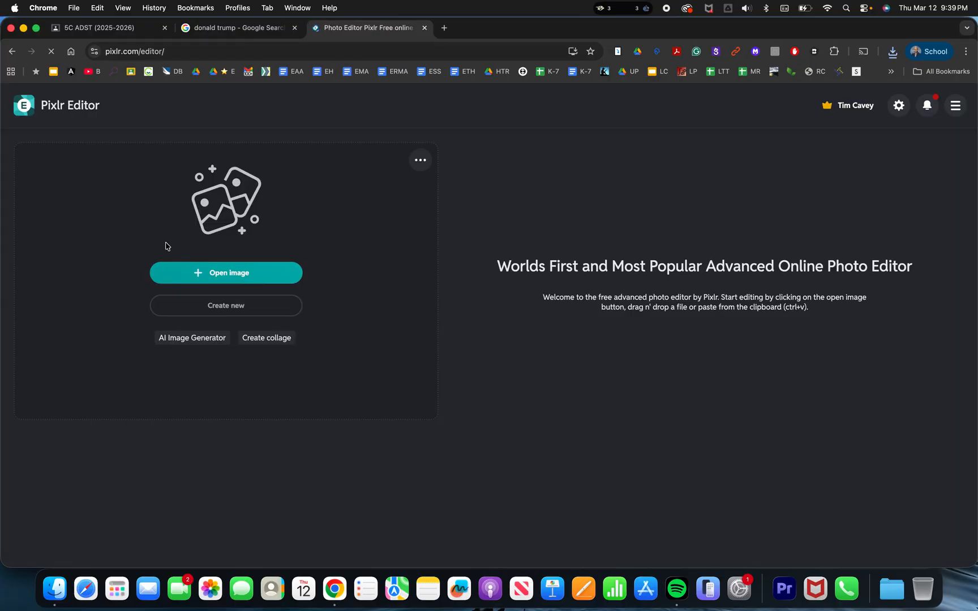
pyautogui.click(225, 283)
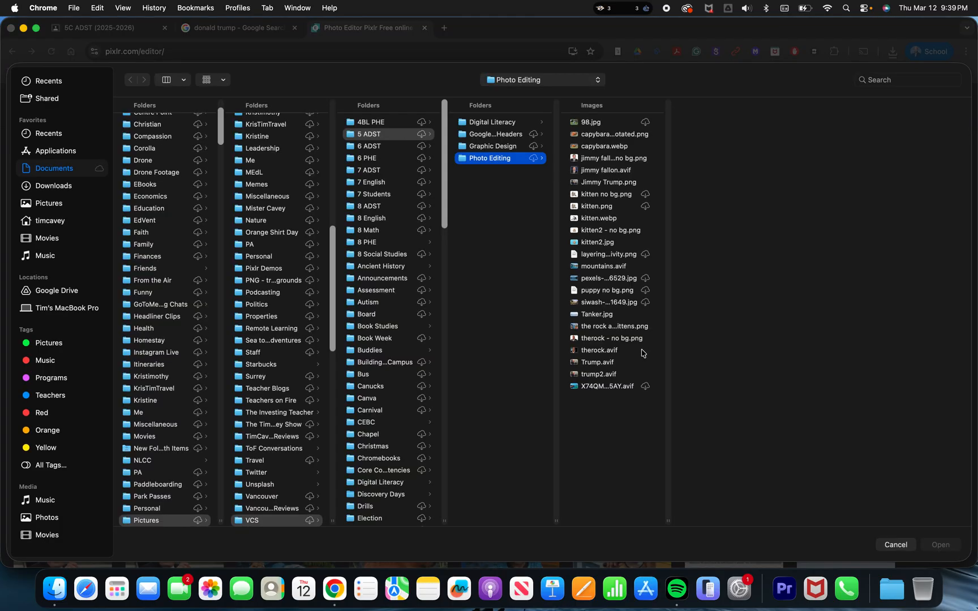
pyautogui.click(599, 374)
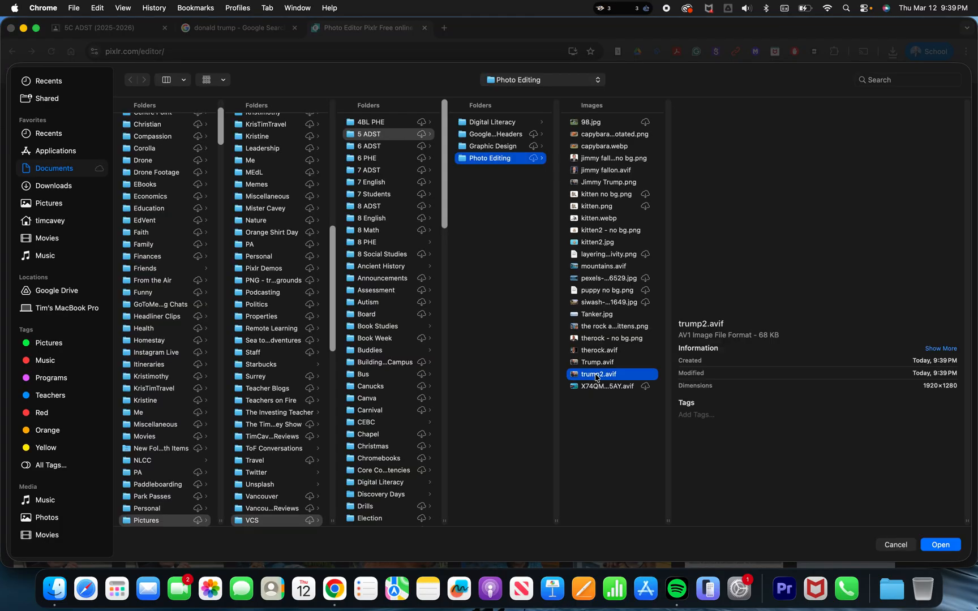
pyautogui.click(941, 546)
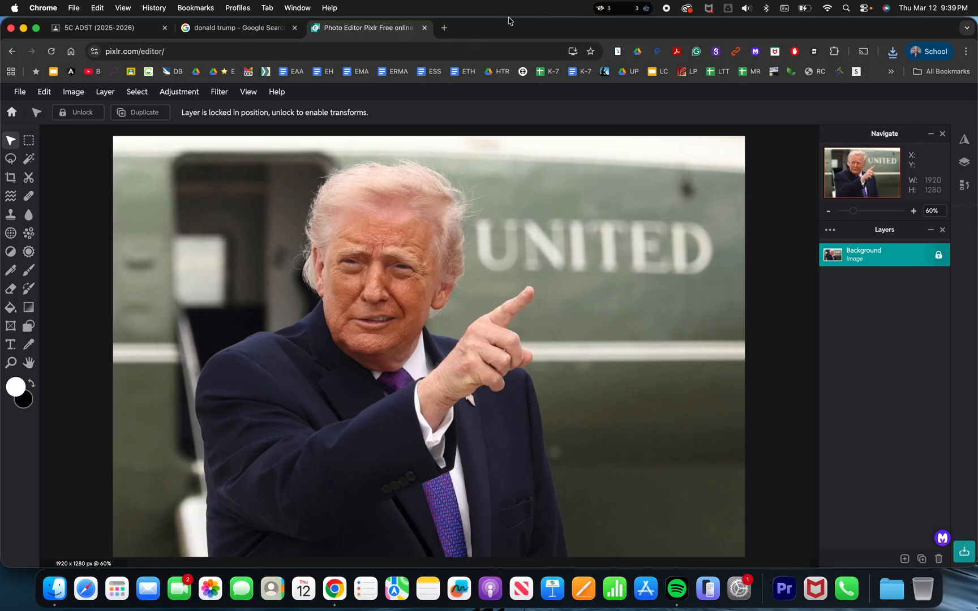
# Search images.google.ca in a new tab for "jimmy fallon" and limit the results to large images.
pyautogui.click(446, 31)
pyautogui.write('images.google.ca')
pyautogui.press('Return')
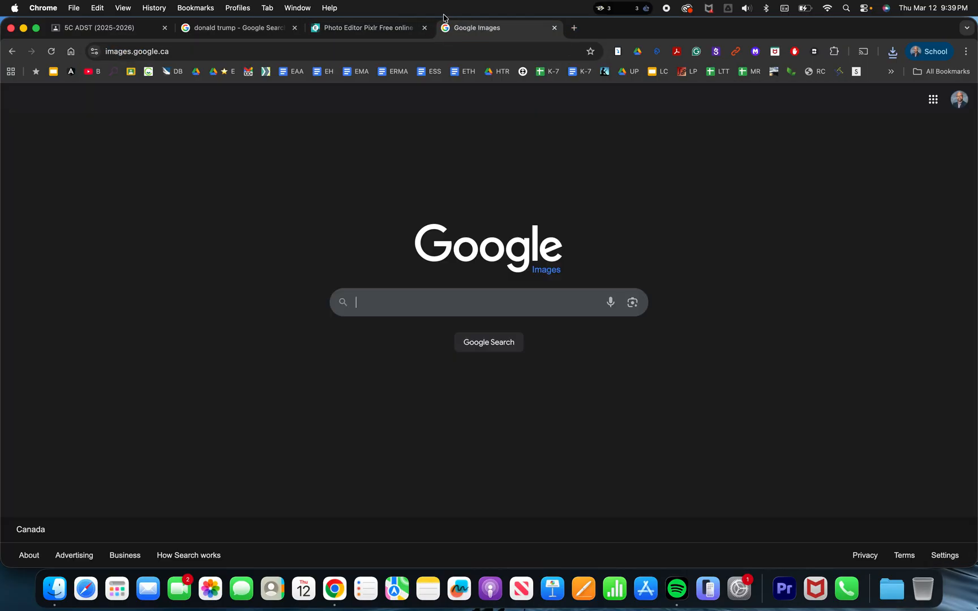
pyautogui.write('jimmy ')
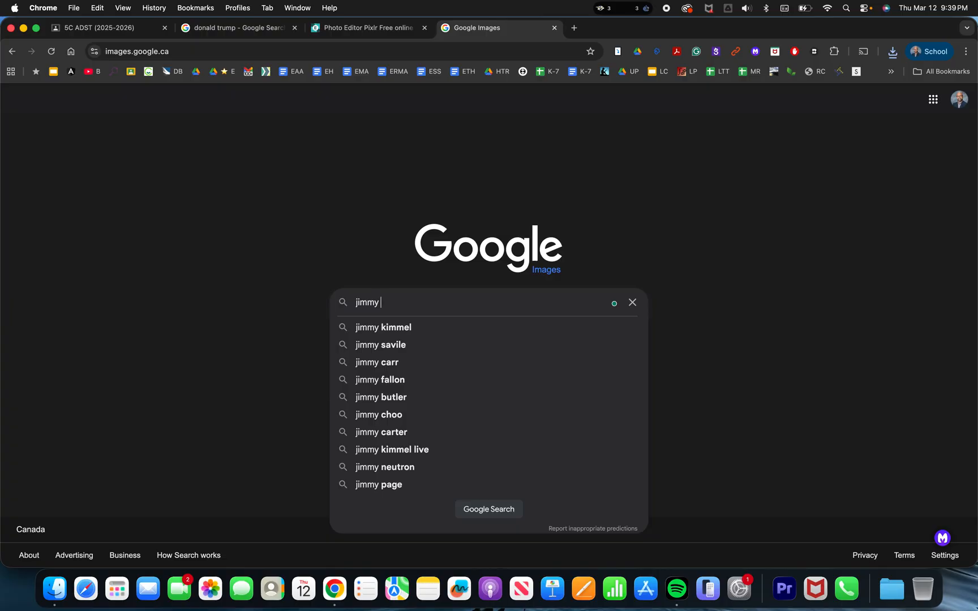
pyautogui.write('fallon')
pyautogui.press('Return')
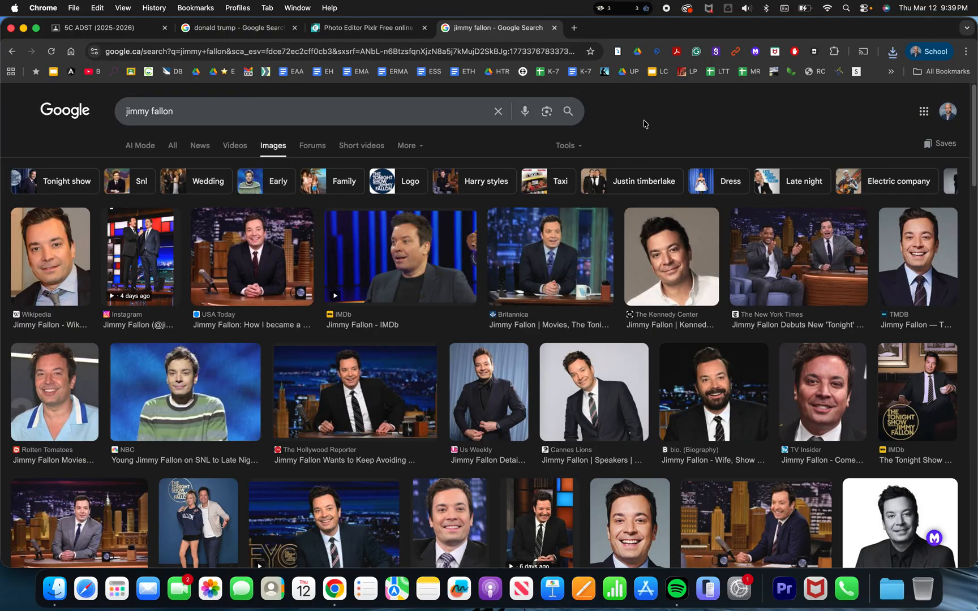
pyautogui.click(578, 146)
pyautogui.moveTo(575, 168)
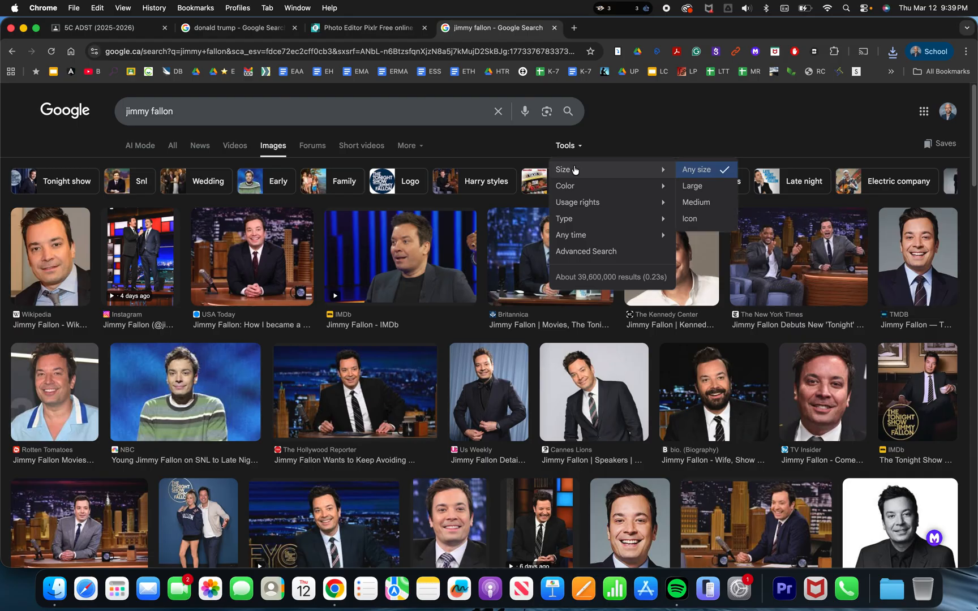
pyautogui.click(725, 187)
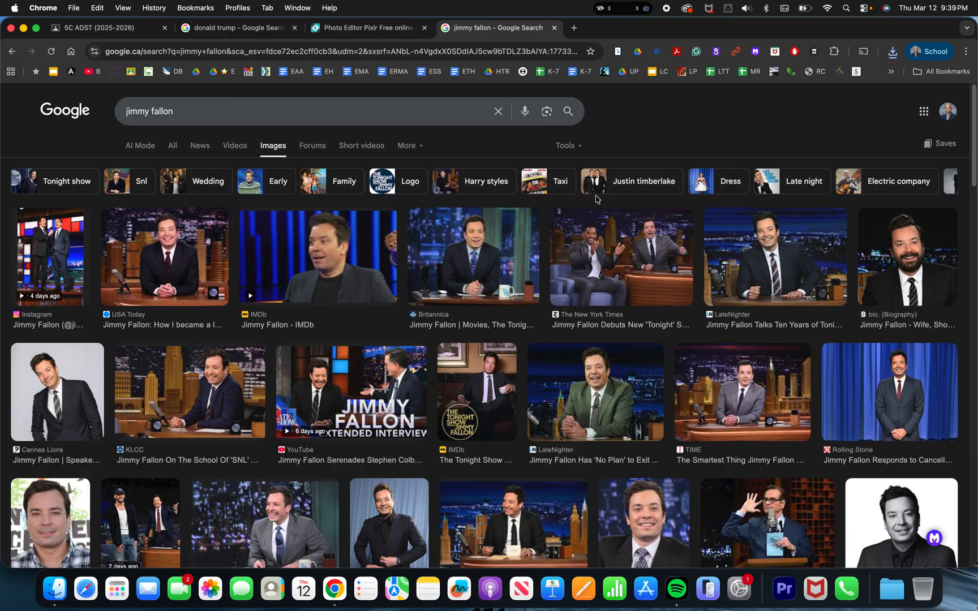
# Save the E! News photo of Jimmy Fallon from the image results as fallon2.avif in the Photo Editing folder.
pyautogui.scroll(-1, 596, 199)
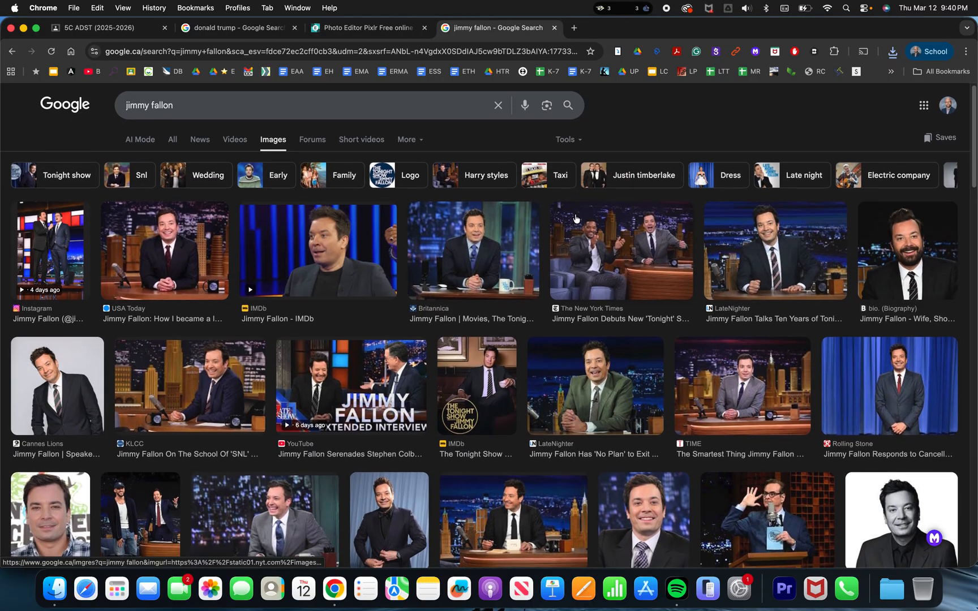
pyautogui.scroll(-5, 576, 219)
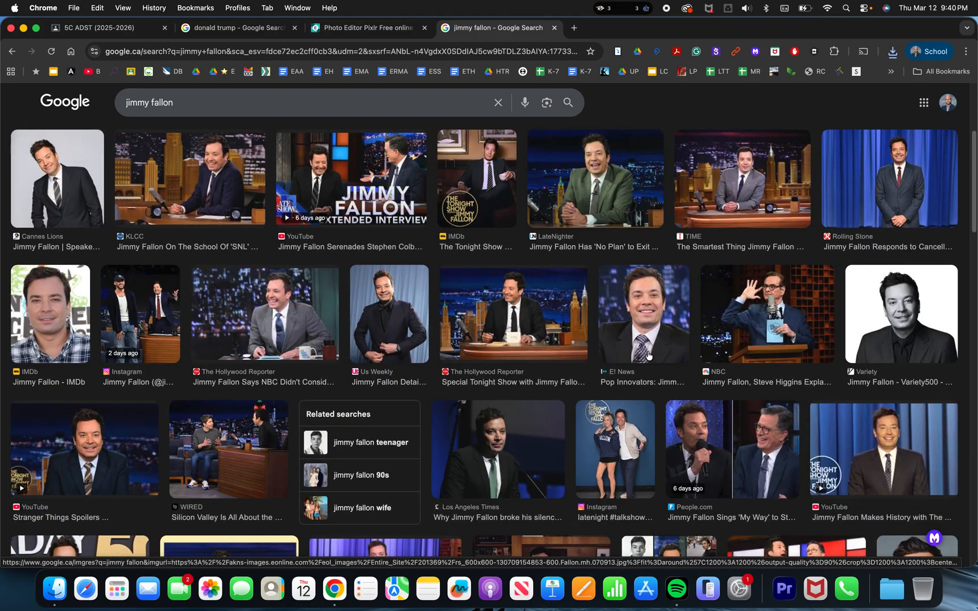
pyautogui.click(647, 324)
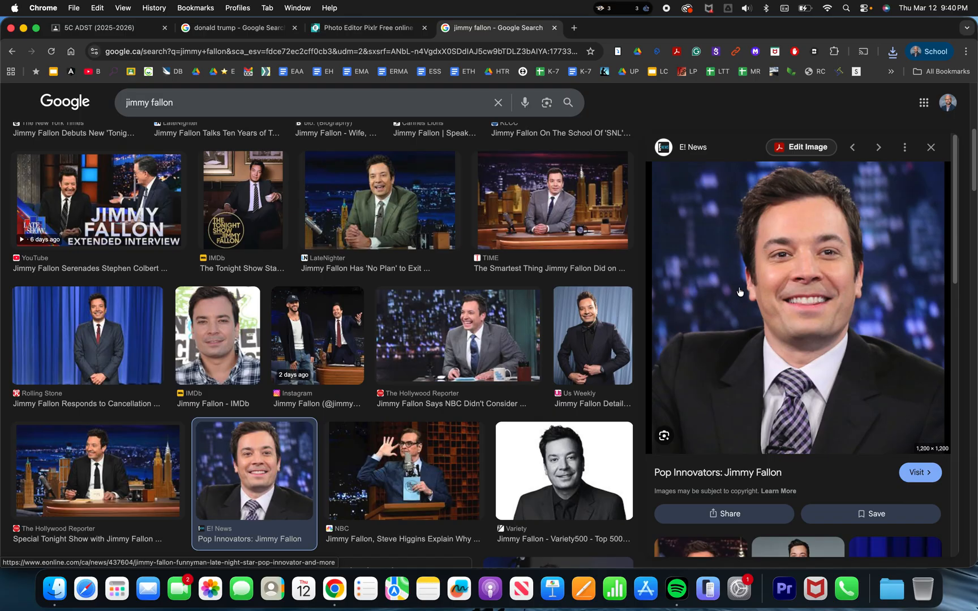
pyautogui.rightClick(791, 250)
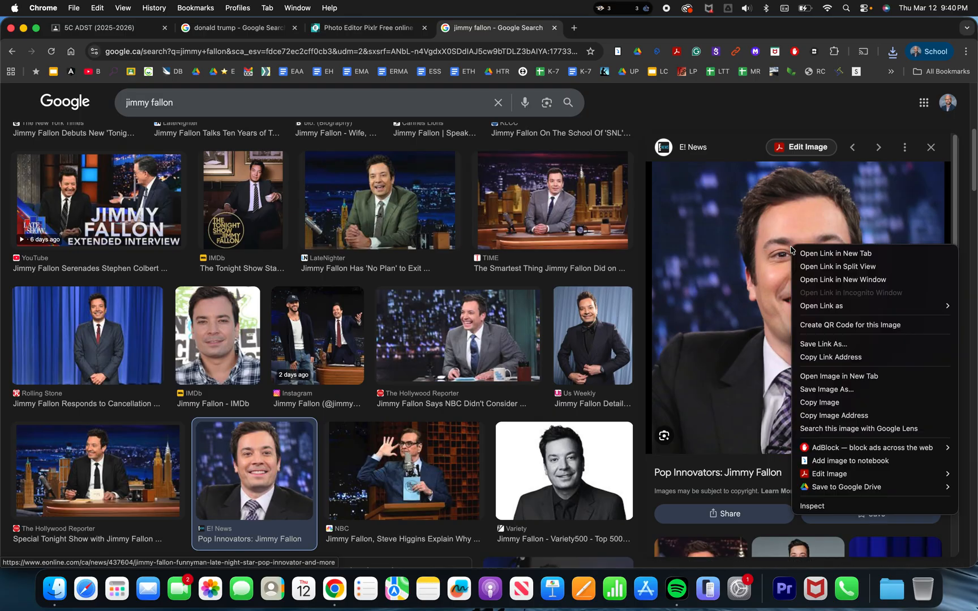
pyautogui.click(843, 390)
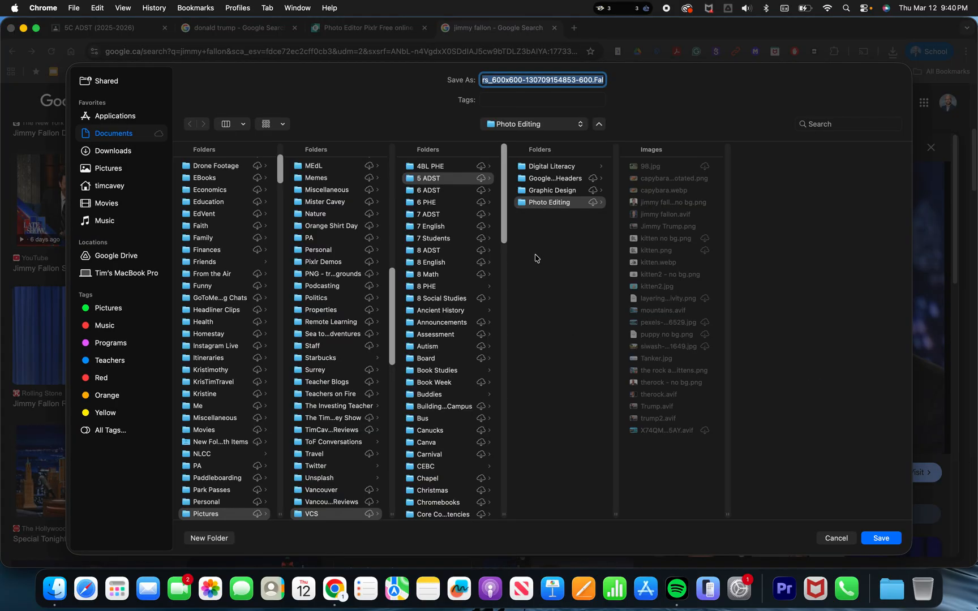
pyautogui.write('fallon2.avif')
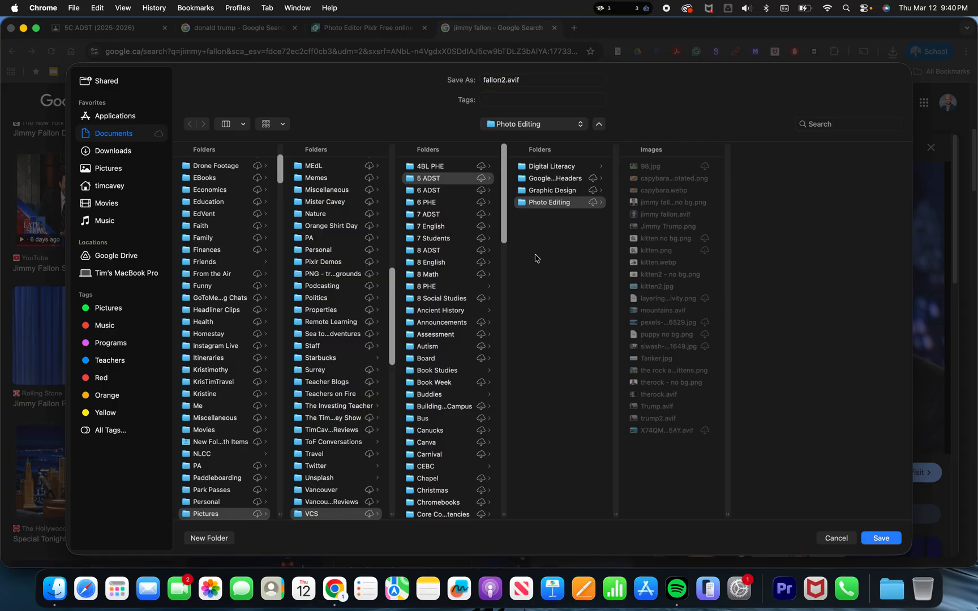
pyautogui.press('Return')
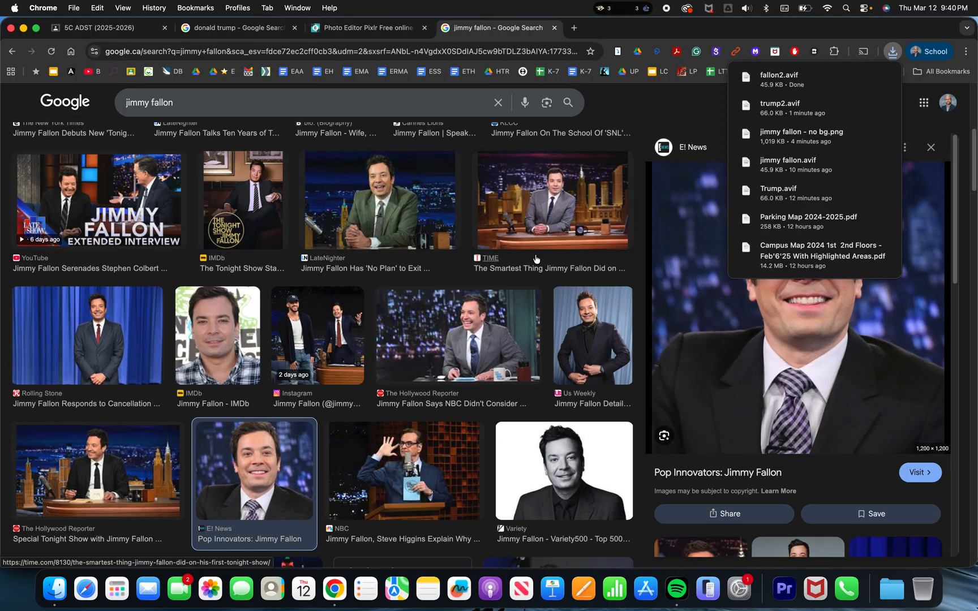
# Go to Pixlr's background remover in a new tab and load fallon2.avif from the Photo Editing folder.
pyautogui.click(575, 29)
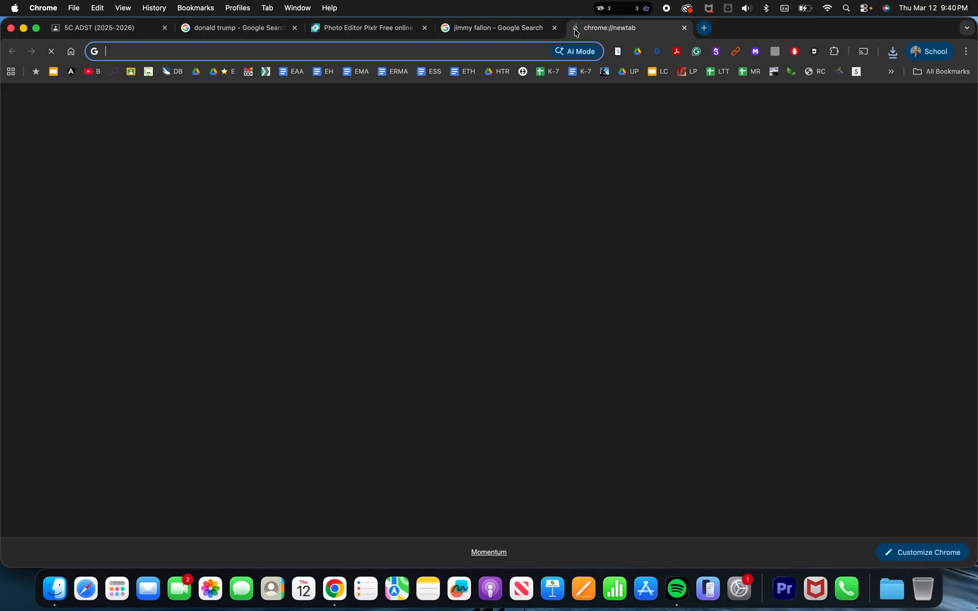
pyautogui.write('pixlr')
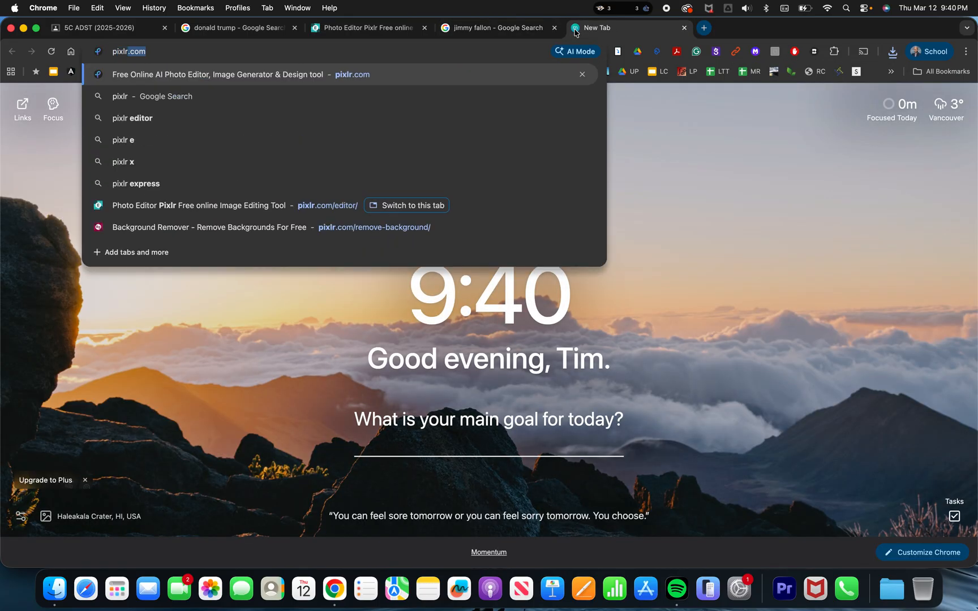
pyautogui.press('Return')
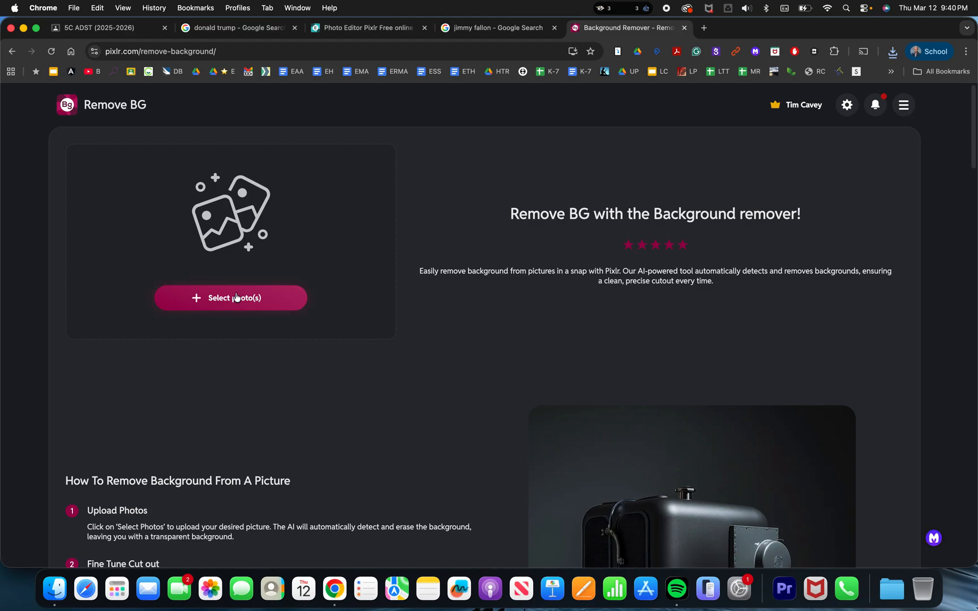
pyautogui.click(229, 299)
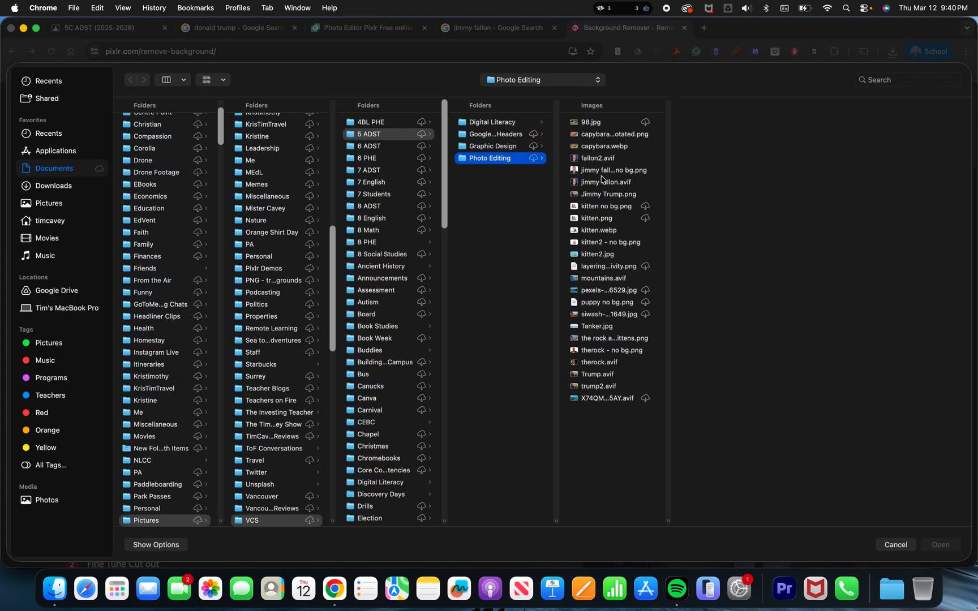
pyautogui.click(598, 160)
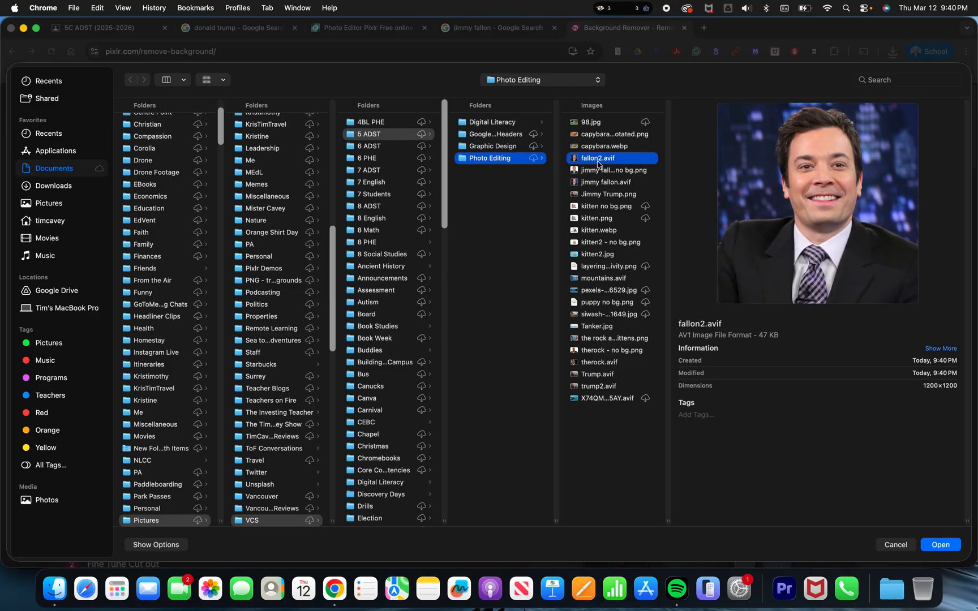
pyautogui.click(939, 545)
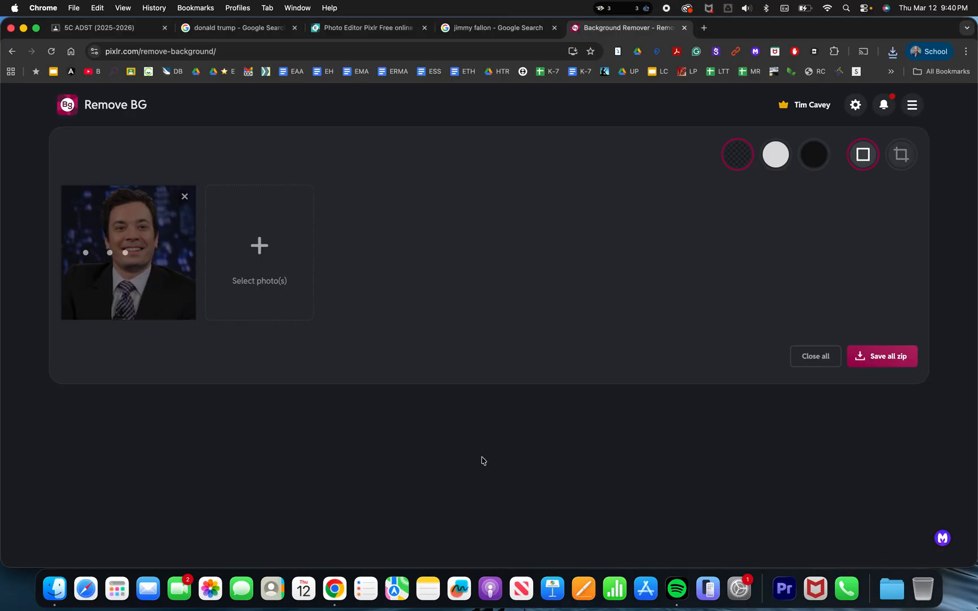
pyautogui.moveTo(140, 262)
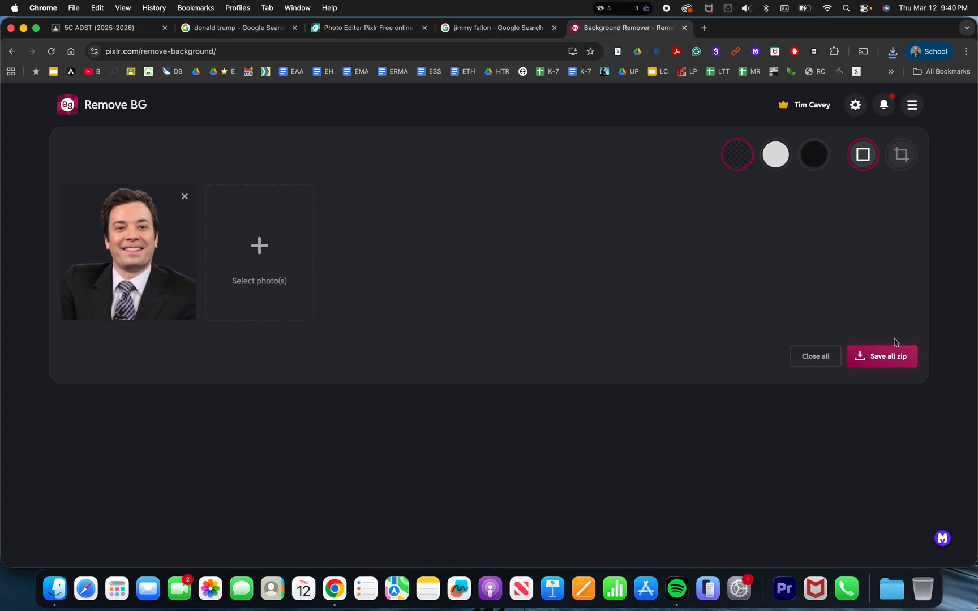
pyautogui.click(133, 262)
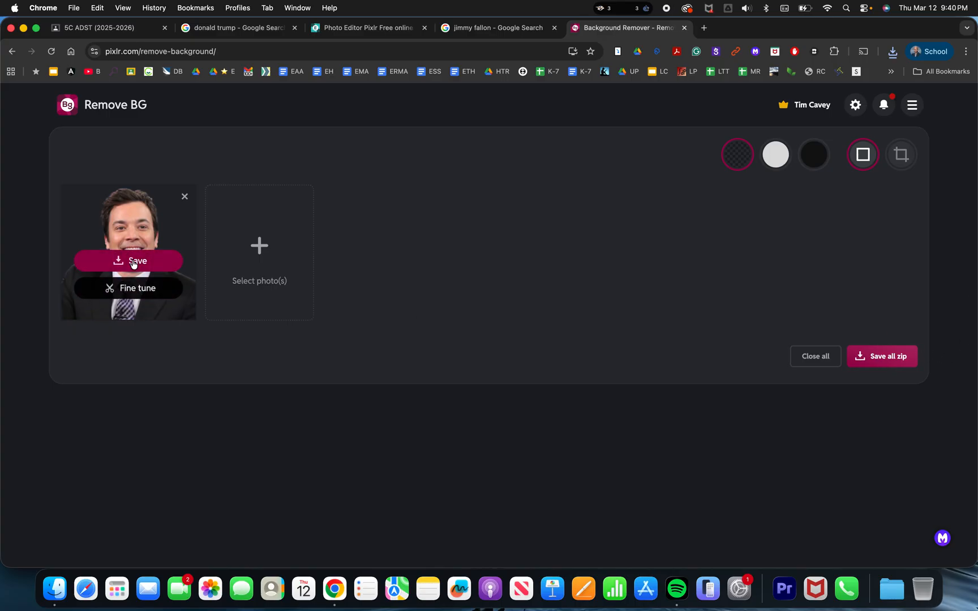
pyautogui.click(133, 262)
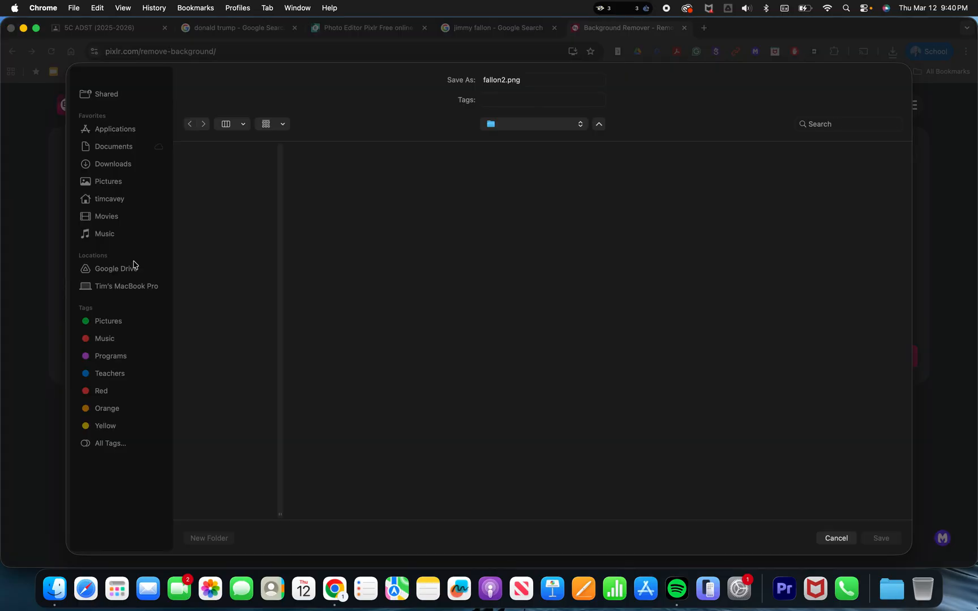
pyautogui.click(835, 536)
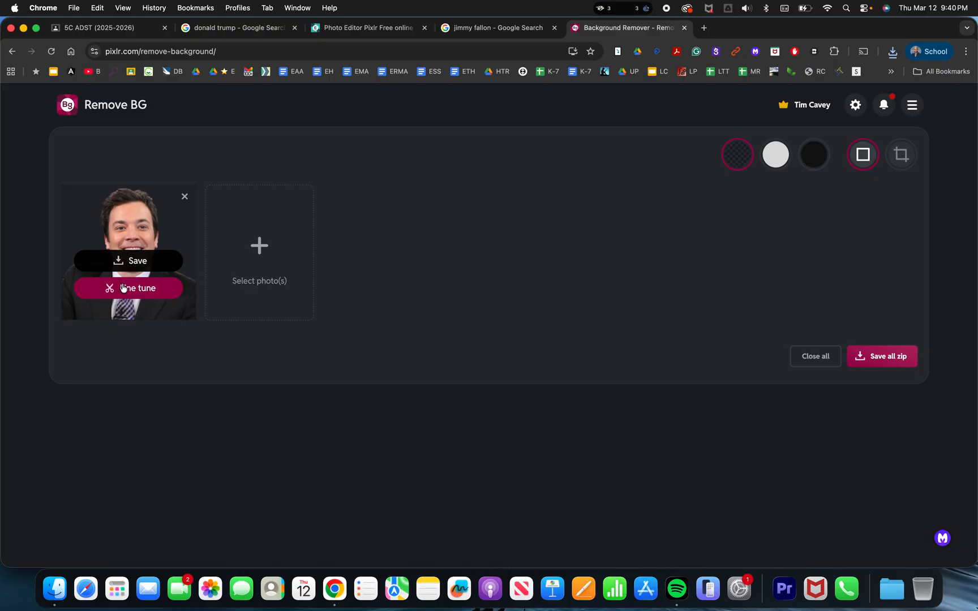
# Start fine-tuning the Fallon cutout, set the brush size to 243 px and restore background areas around the shoulders.
pyautogui.click(124, 287)
pyautogui.moveTo(35, 263); pyautogui.dragTo(79, 262)
pyautogui.moveTo(379, 337)
pyautogui.mouseDown()
pyautogui.moveTo(392, 397)
pyautogui.moveTo(420, 442)
pyautogui.moveTo(416, 453)
pyautogui.moveTo(341, 438)
pyautogui.moveTo(367, 503)
pyautogui.moveTo(761, 532)
pyautogui.moveTo(750, 420)
pyautogui.moveTo(686, 407)
pyautogui.moveTo(654, 451)
pyautogui.moveTo(718, 468)
pyautogui.moveTo(439, 458)
pyautogui.moveTo(424, 428)
pyautogui.moveTo(436, 387)
pyautogui.moveTo(464, 384)
pyautogui.moveTo(494, 410)
pyautogui.mouseUp()
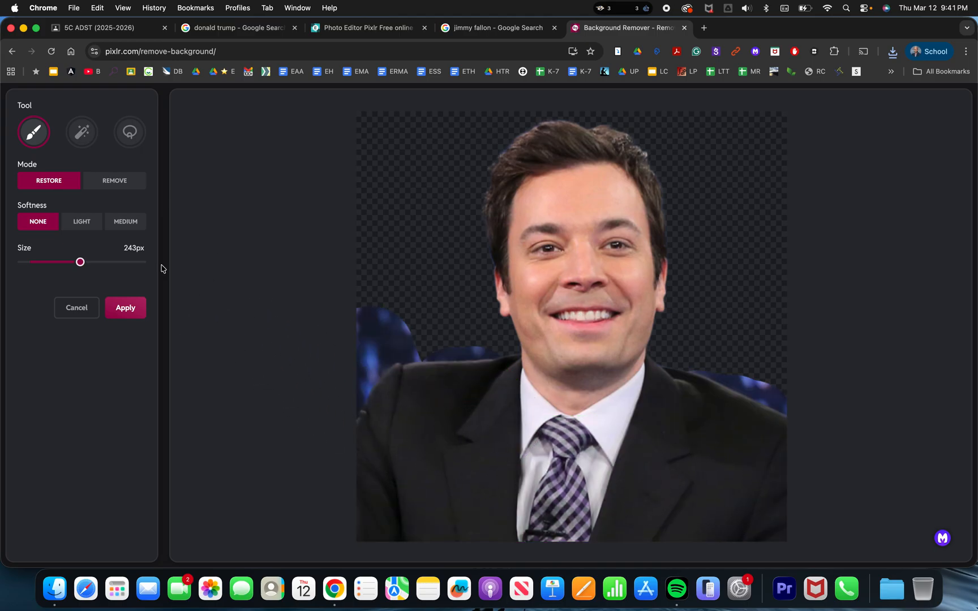
# Use the brush in Remove mode to erase the restored background, suit and tie, keeping only Fallon's head.
pyautogui.click(112, 180)
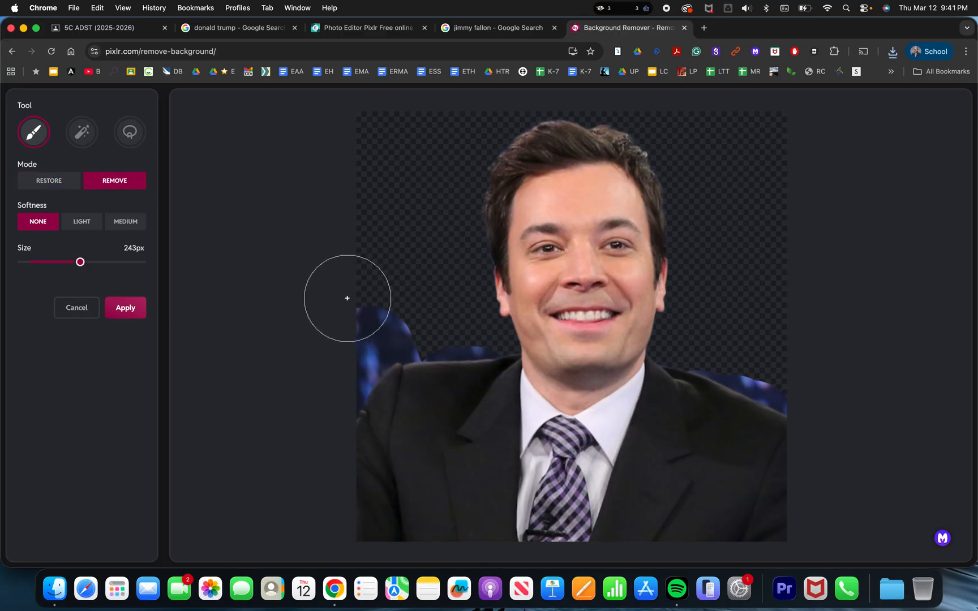
pyautogui.moveTo(374, 336)
pyautogui.mouseDown()
pyautogui.moveTo(382, 519)
pyautogui.moveTo(449, 507)
pyautogui.moveTo(636, 541)
pyautogui.moveTo(796, 547)
pyautogui.moveTo(769, 436)
pyautogui.moveTo(770, 388)
pyautogui.moveTo(694, 400)
pyautogui.moveTo(589, 444)
pyautogui.moveTo(410, 447)
pyautogui.moveTo(677, 492)
pyautogui.mouseUp()
pyautogui.moveTo(540, 458)
pyautogui.mouseDown()
pyautogui.moveTo(506, 436)
pyautogui.moveTo(457, 374)
pyautogui.moveTo(439, 375)
pyautogui.mouseUp()
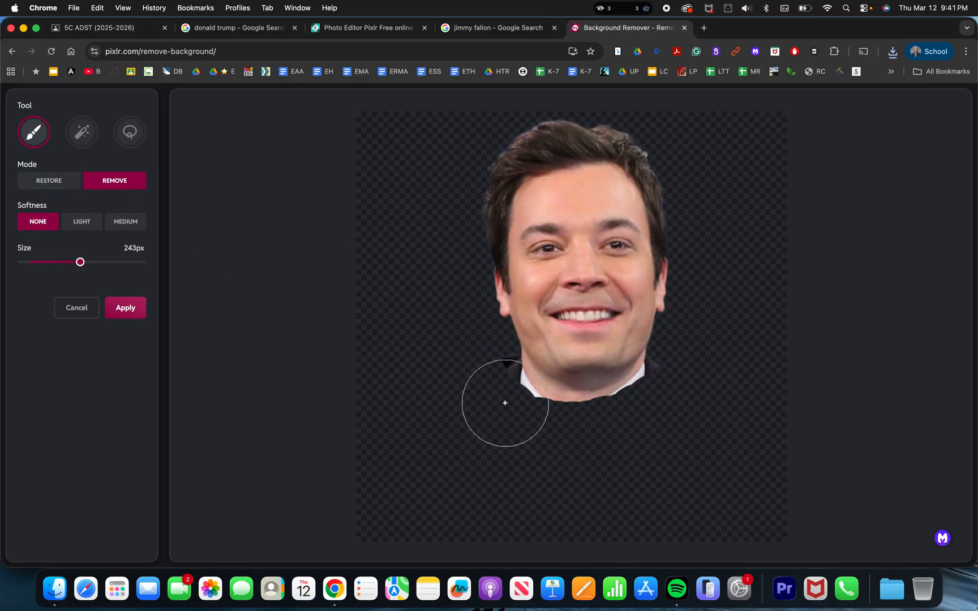
pyautogui.moveTo(481, 380)
pyautogui.mouseDown()
pyautogui.moveTo(507, 412)
pyautogui.moveTo(561, 439)
pyautogui.moveTo(655, 441)
pyautogui.moveTo(662, 425)
pyautogui.mouseUp()
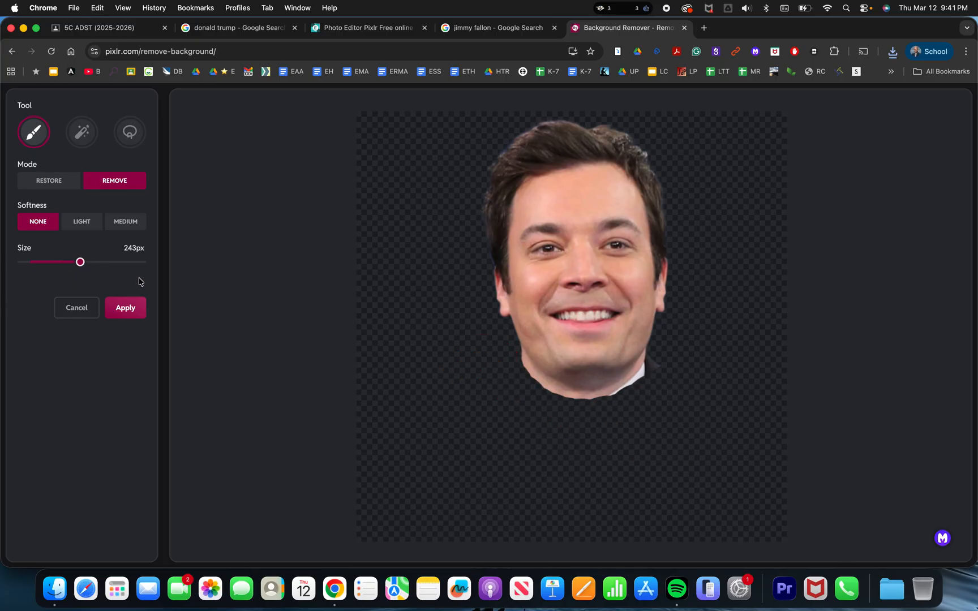
# Trim the leftover collar and neck edge below the chin with a 115 px brush and apply the fine-tuning.
pyautogui.moveTo(77, 266); pyautogui.dragTo(46, 266)
pyautogui.moveTo(496, 374)
pyautogui.mouseDown()
pyautogui.moveTo(537, 403)
pyautogui.moveTo(573, 410)
pyautogui.moveTo(620, 408)
pyautogui.moveTo(660, 374)
pyautogui.moveTo(599, 411)
pyautogui.mouseUp()
pyautogui.moveTo(662, 386); pyautogui.dragTo(657, 376)
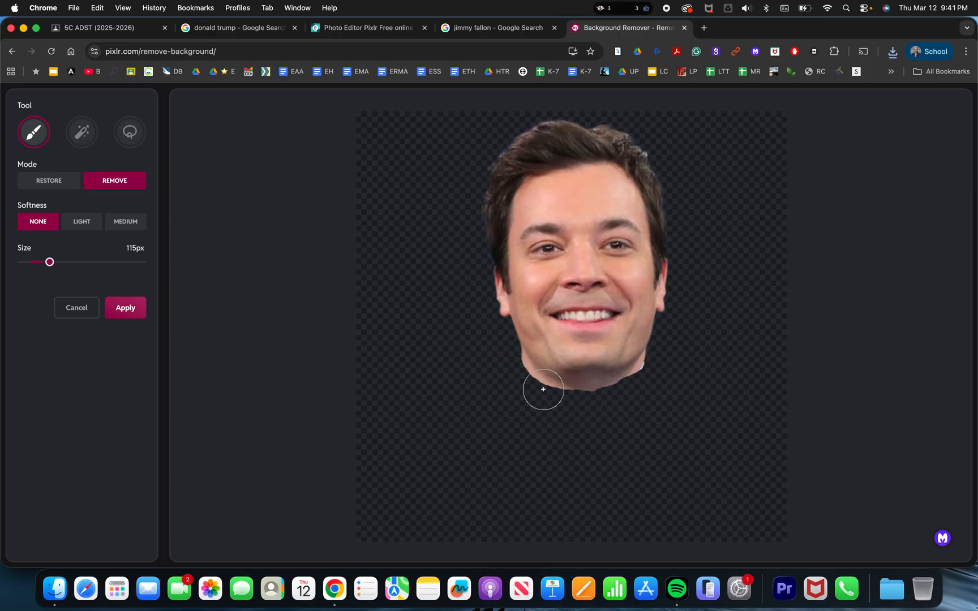
pyautogui.click(125, 310)
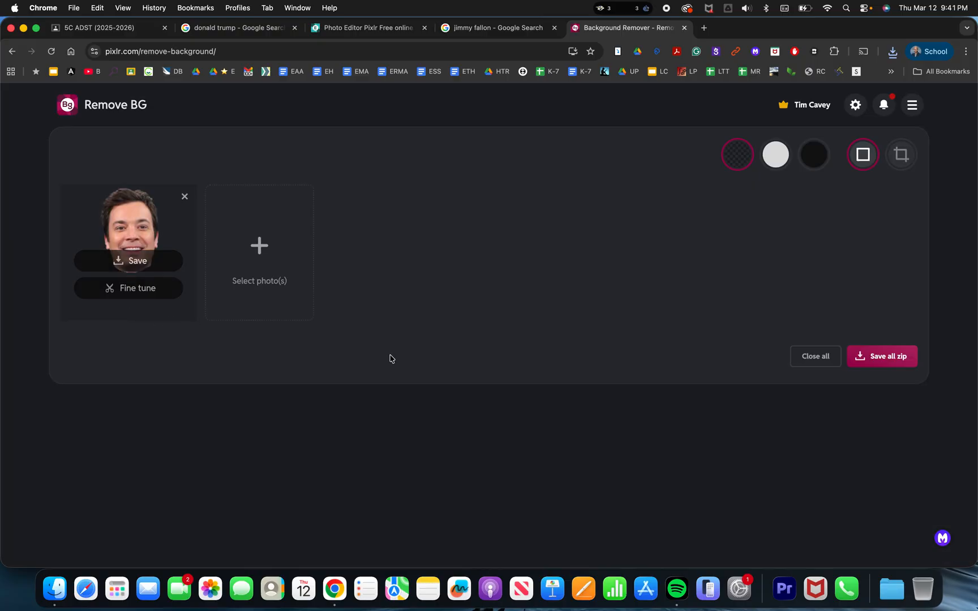
# Save the face cutout as fallon face.png in the Photo Editing folder.
pyautogui.moveTo(124, 236)
pyautogui.click(126, 260)
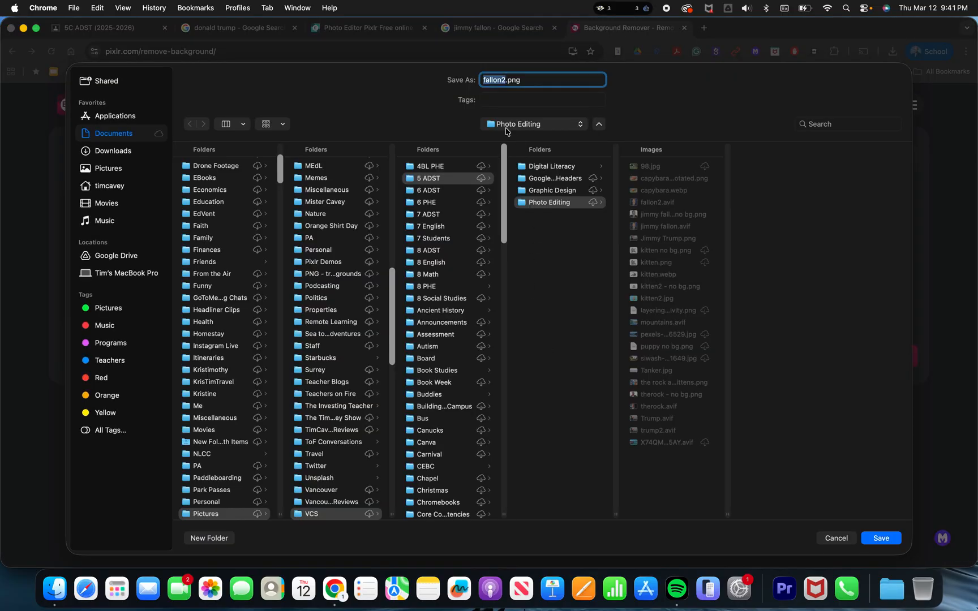
pyautogui.click(507, 80)
pyautogui.write('face')
pyautogui.press('Return')
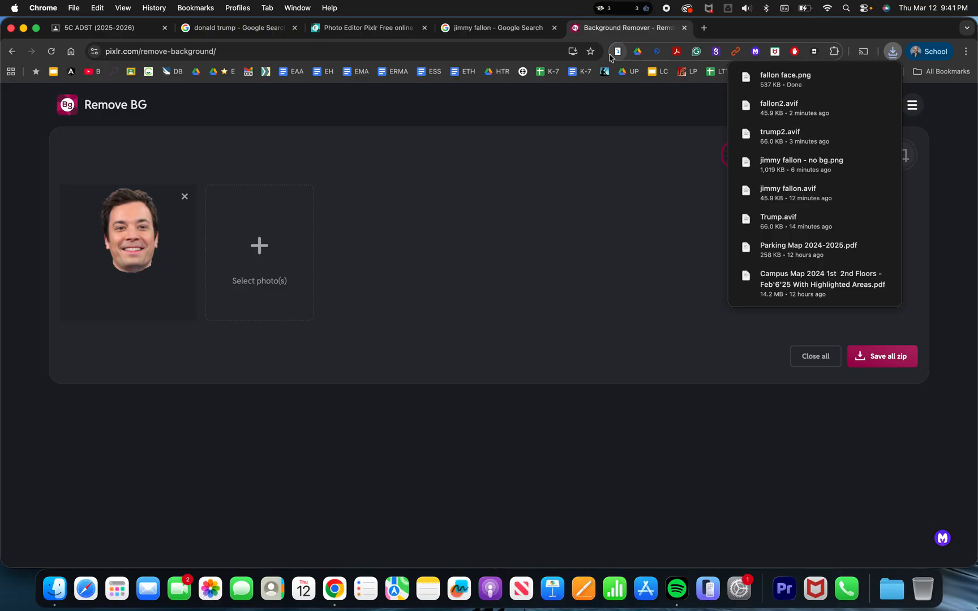
# Return to the Trump photo in Pixlr Editor and add fallon face.png from the Photo Editing folder as an image layer.
pyautogui.click(356, 31)
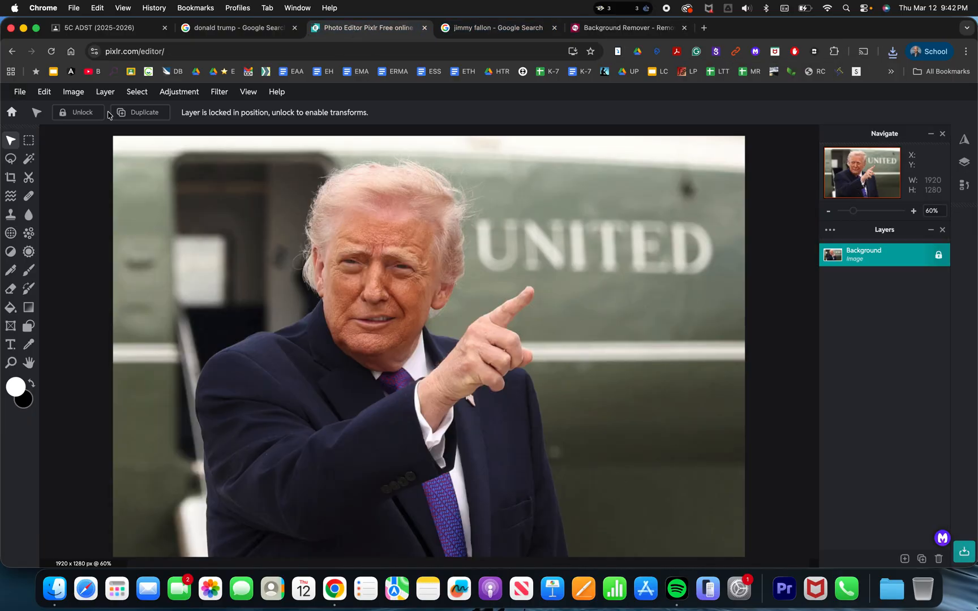
pyautogui.click(105, 93)
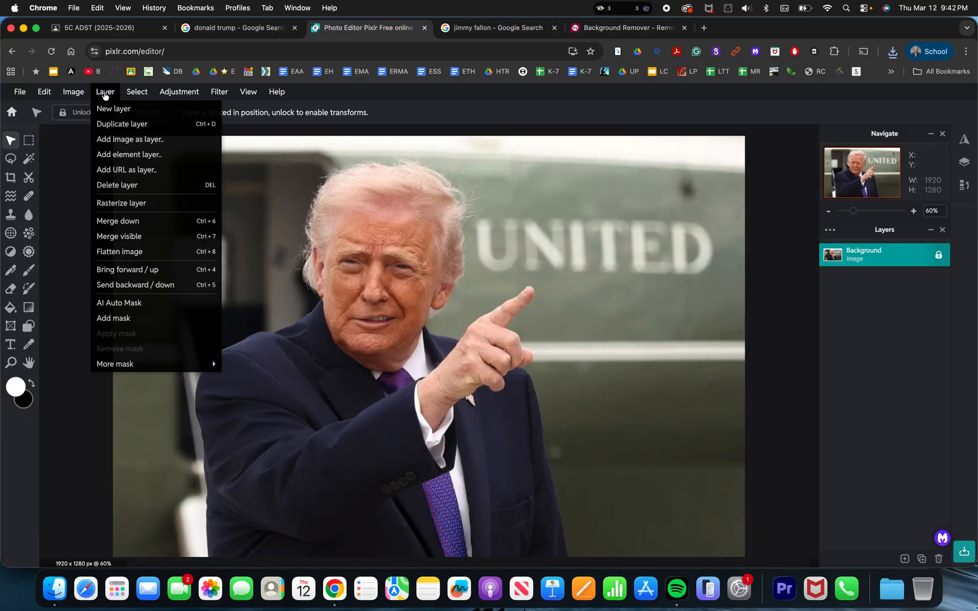
pyautogui.click(107, 140)
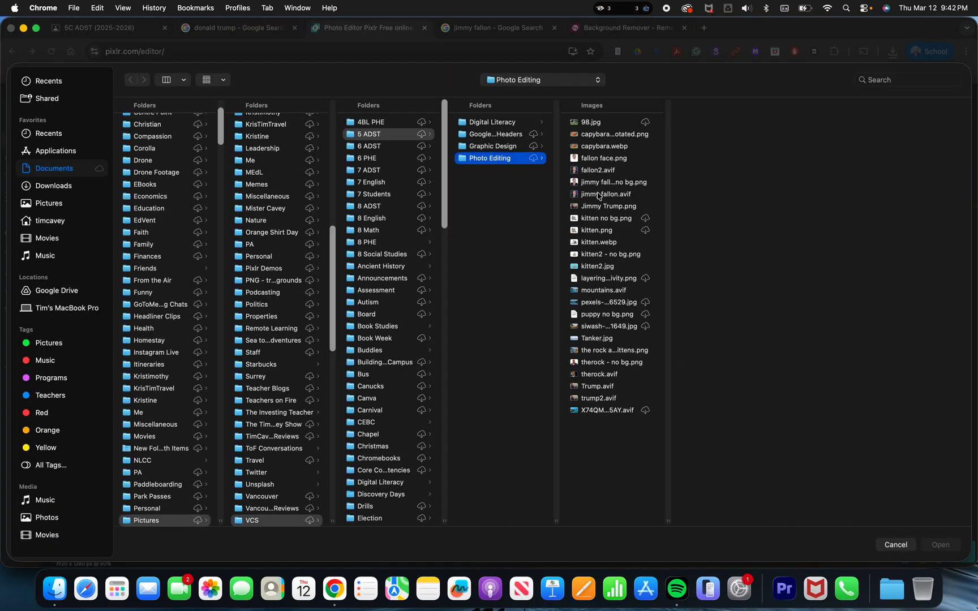
pyautogui.click(600, 158)
pyautogui.click(941, 545)
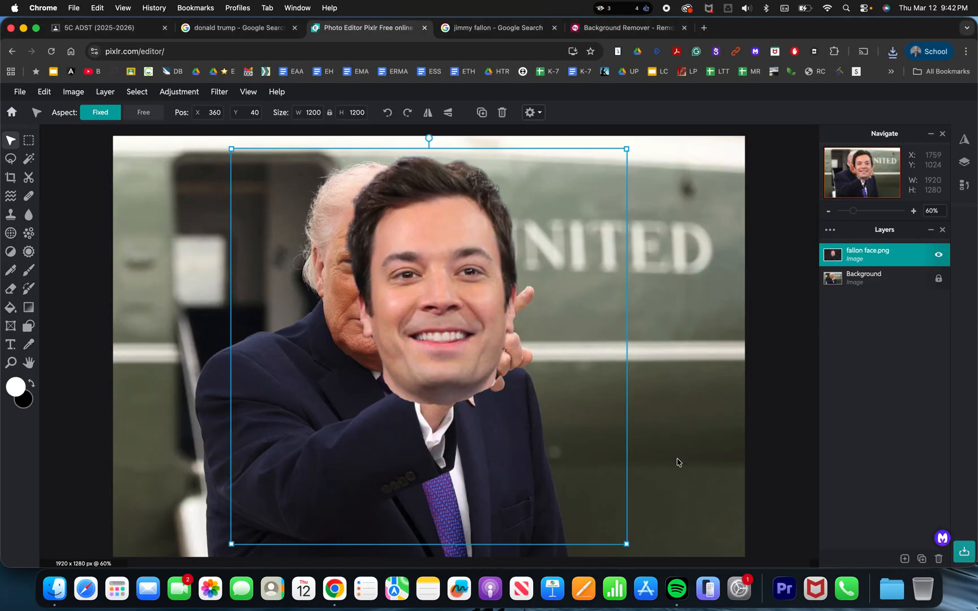
# Shrink the Fallon face layer to about 1018 × 1018 px over Trump's head and flip it horizontally.
pyautogui.moveTo(627, 148); pyautogui.dragTo(567, 208)
pyautogui.moveTo(411, 361); pyautogui.dragTo(386, 309)
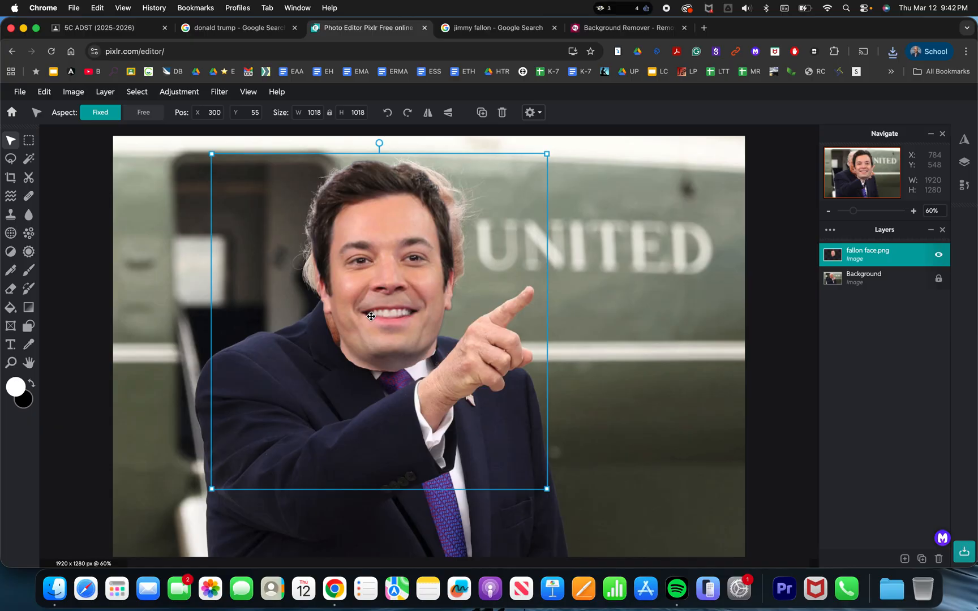
pyautogui.click(429, 114)
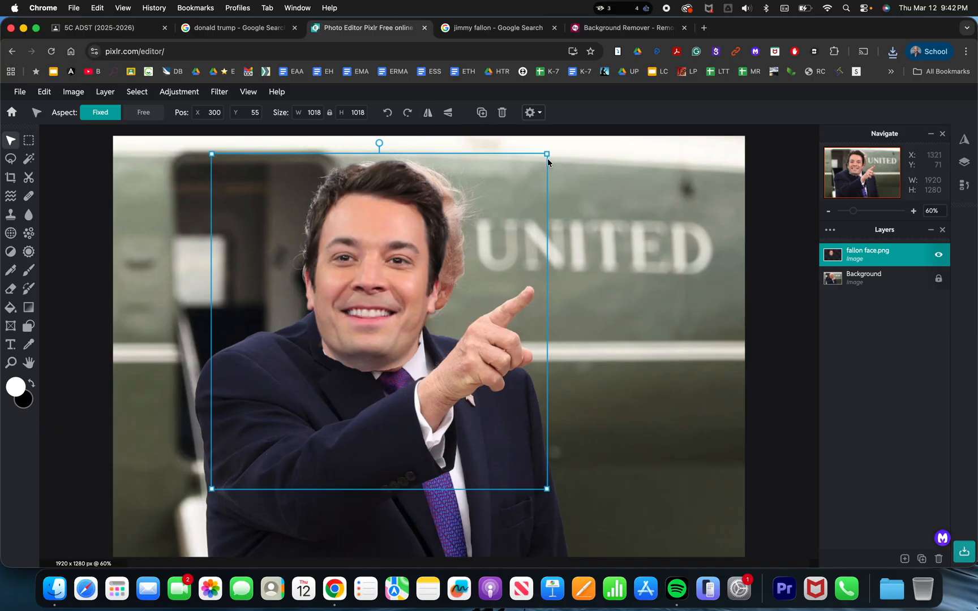
# Enlarge the Fallon face layer to about 1114 × 1114 px and position it at about X 281, Y -9 over Trump's head.
pyautogui.moveTo(547, 152); pyautogui.dragTo(573, 130)
pyautogui.moveTo(412, 205); pyautogui.dragTo(409, 209)
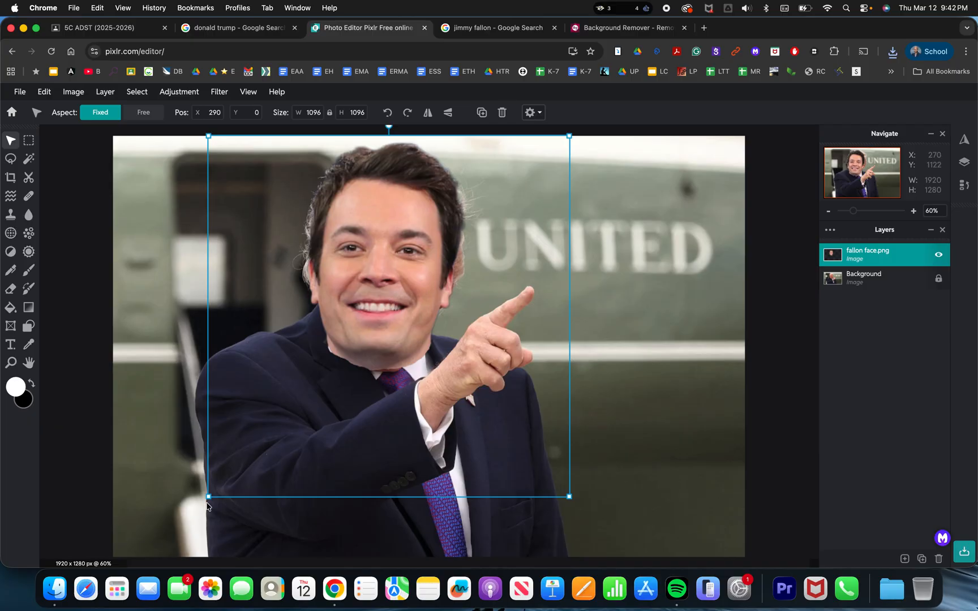
pyautogui.moveTo(207, 498); pyautogui.dragTo(205, 501)
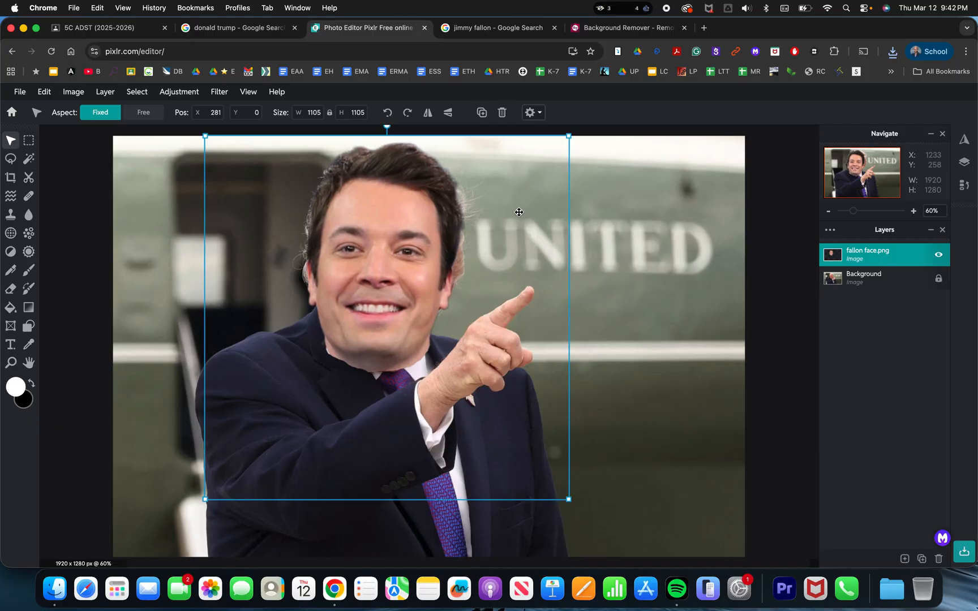
pyautogui.moveTo(569, 135); pyautogui.dragTo(572, 132)
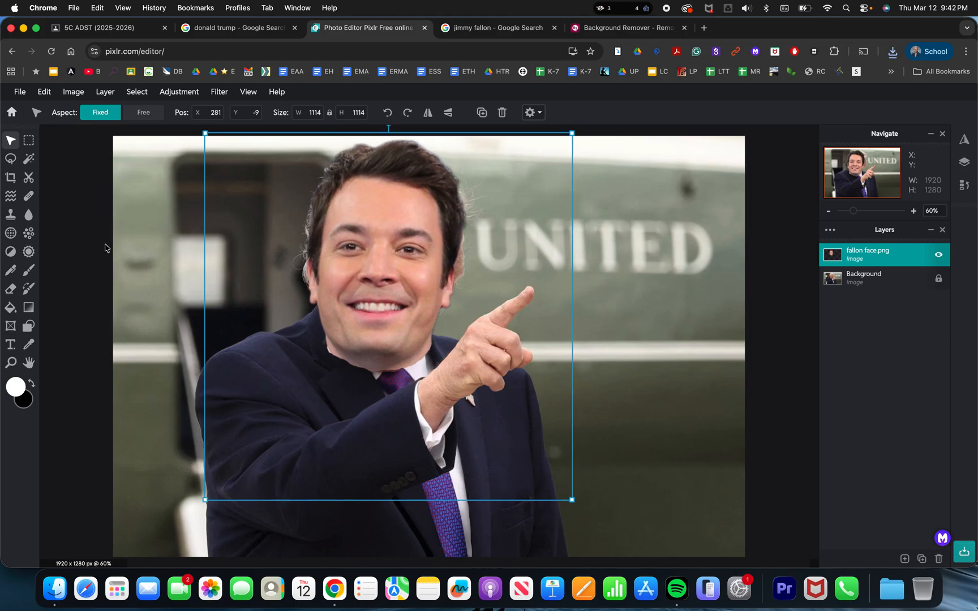
# Erase along the chin and jaw edge of the Fallon face layer with a 98 px soft eraser to blend it into the neck.
pyautogui.click(10, 292)
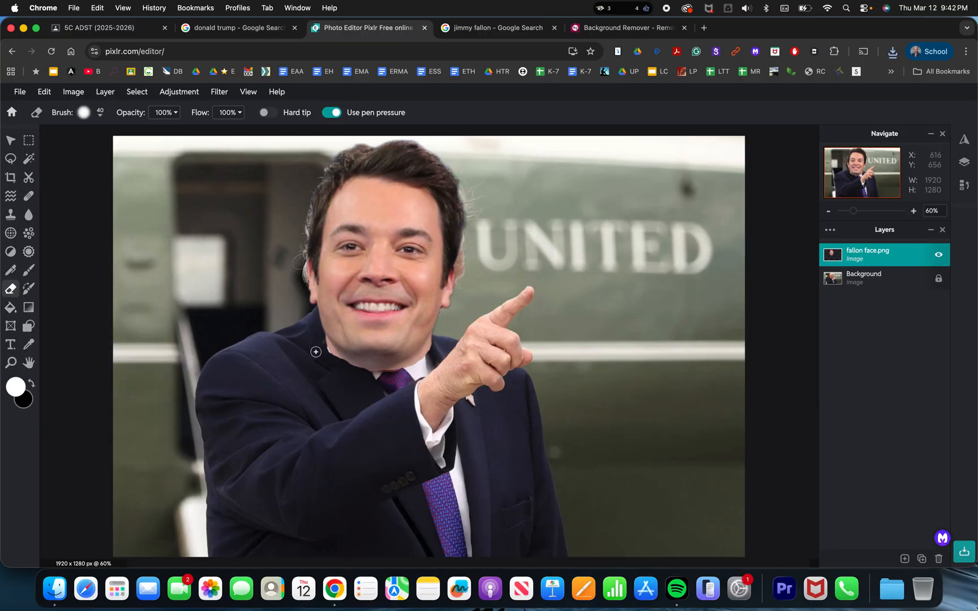
pyautogui.click(102, 117)
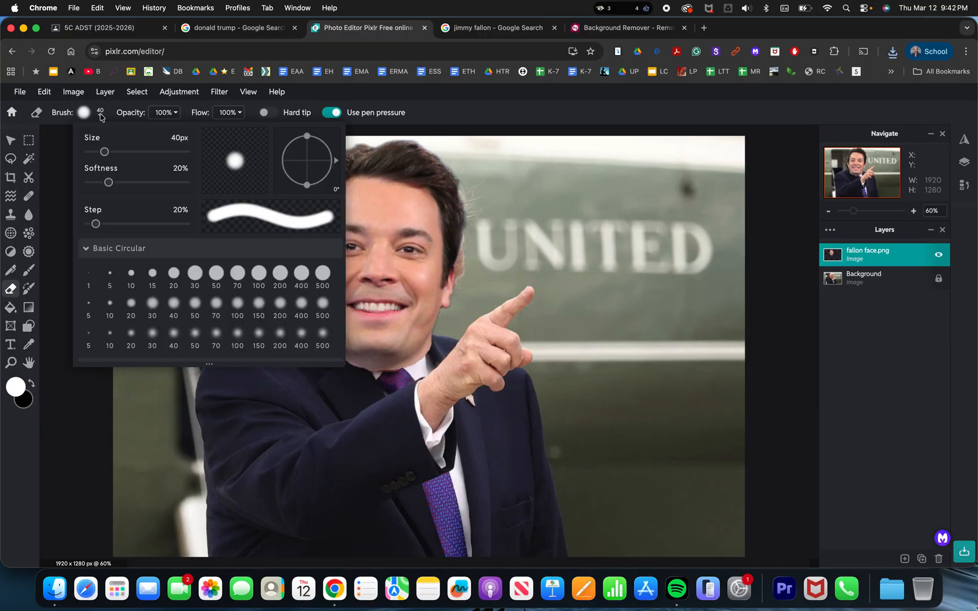
pyautogui.moveTo(104, 154); pyautogui.dragTo(127, 152)
pyautogui.click(77, 432)
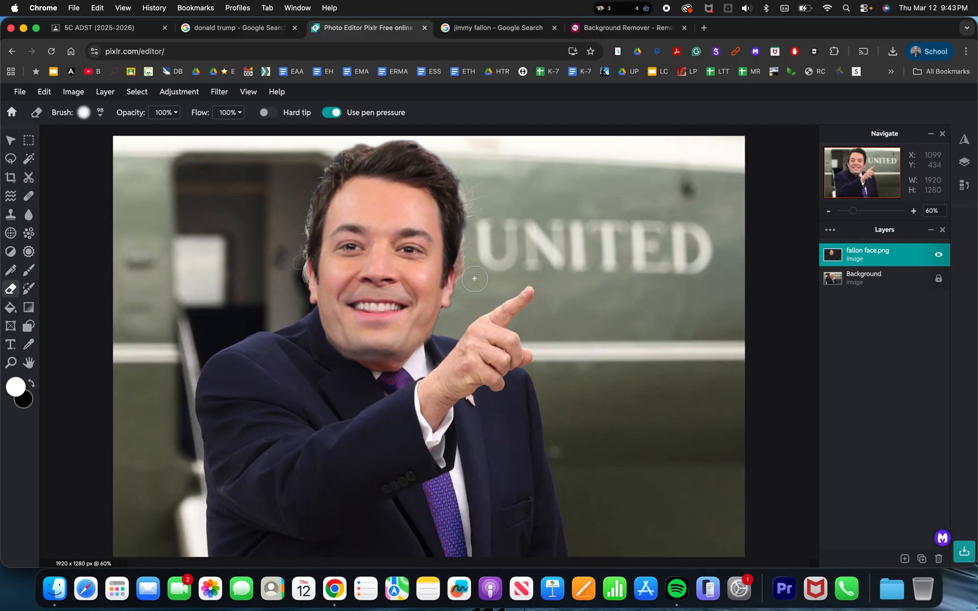
# Switch to the Clone Stamp and set its brush size to 72 px.
pyautogui.click(10, 215)
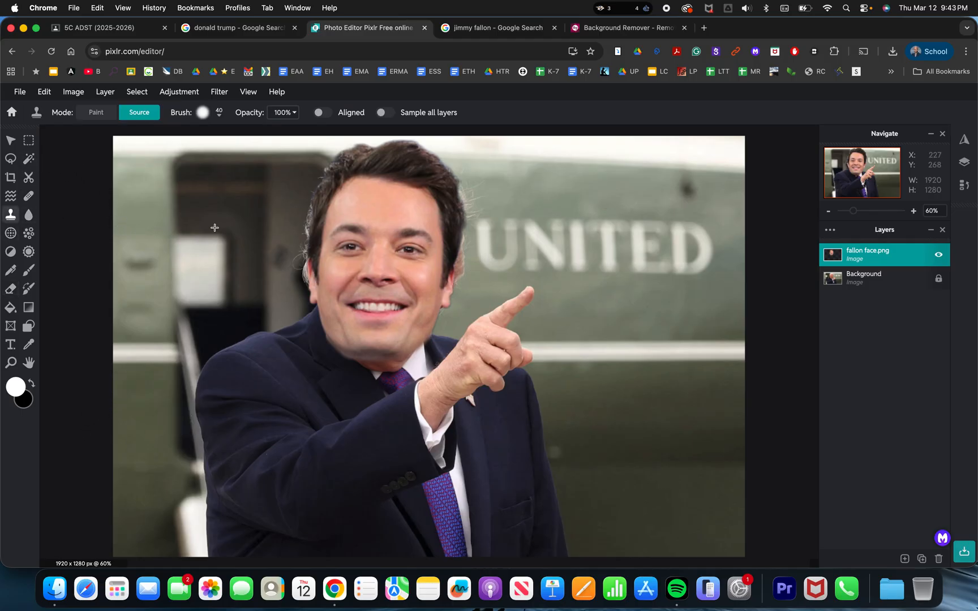
pyautogui.click(474, 290)
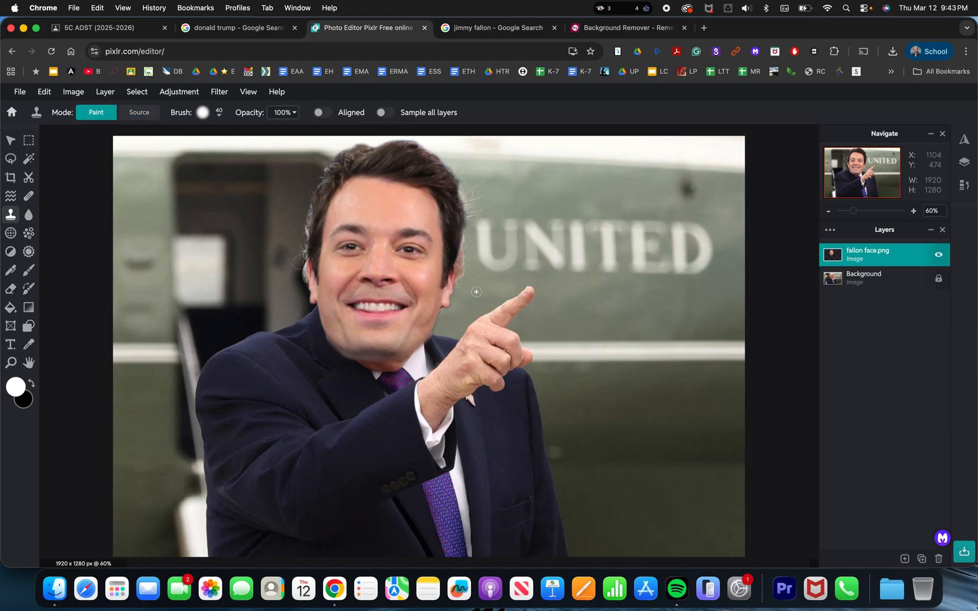
pyautogui.click(139, 113)
pyautogui.click(220, 113)
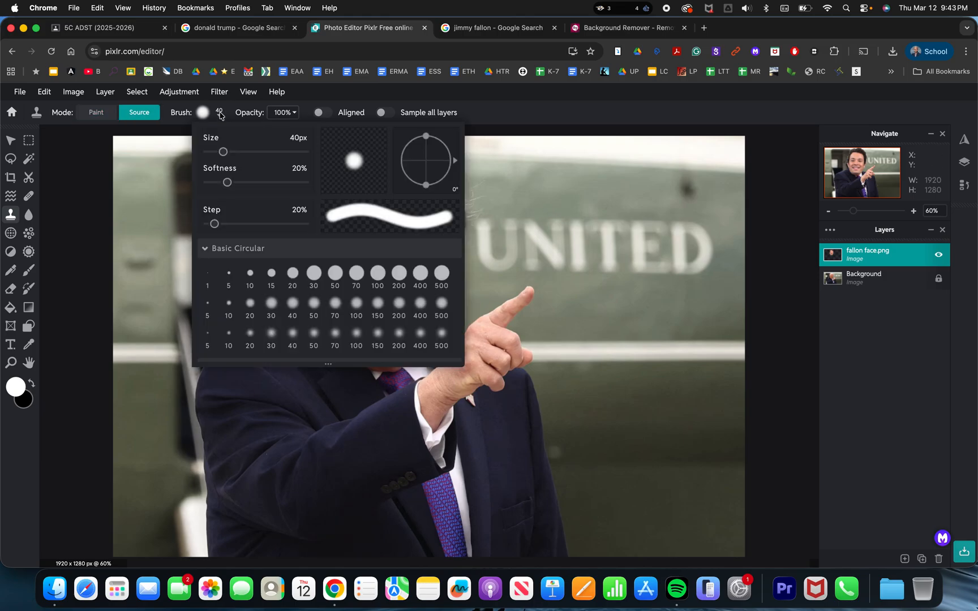
pyautogui.moveTo(223, 151); pyautogui.dragTo(236, 152)
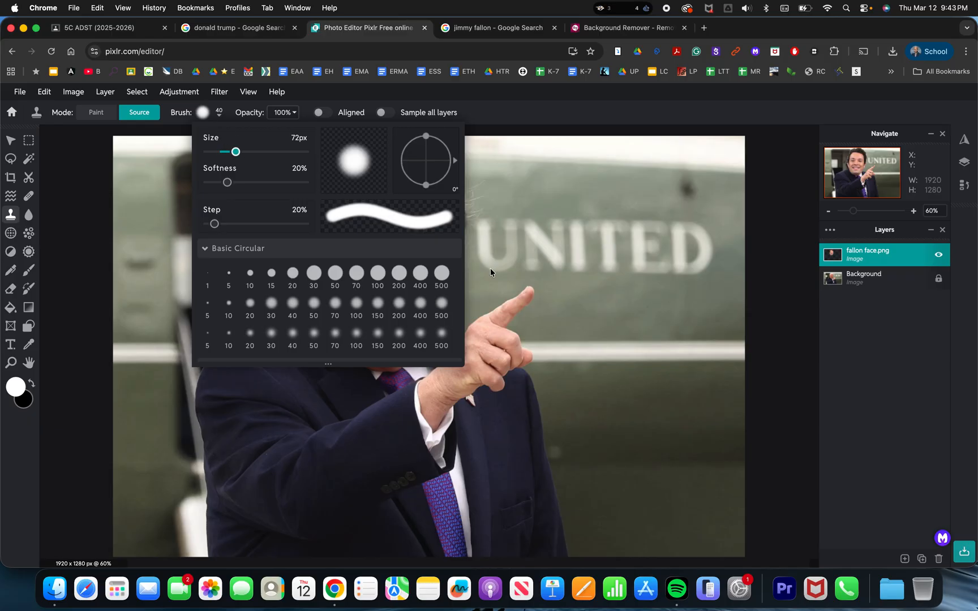
pyautogui.click(485, 291)
pyautogui.click(468, 291)
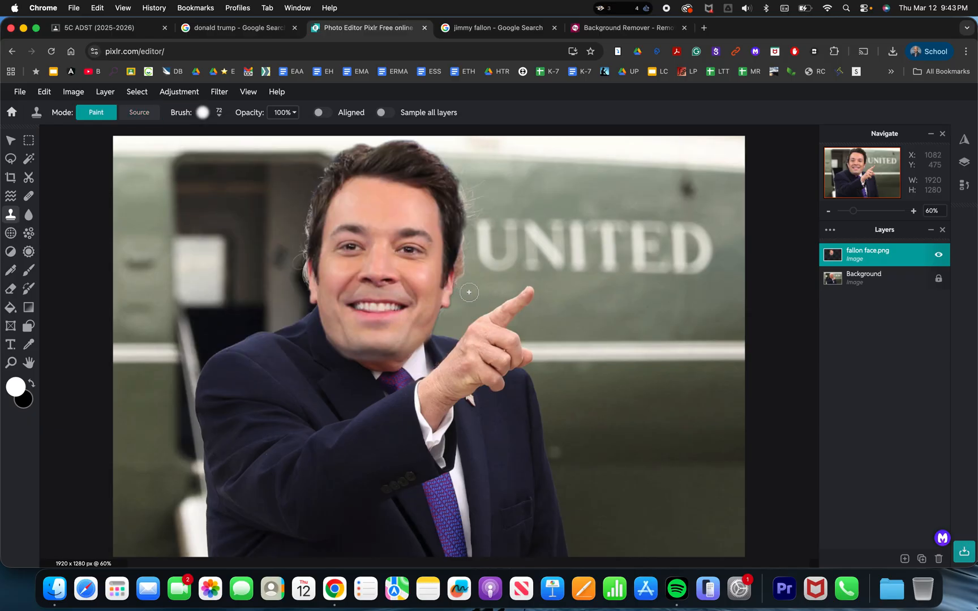
# On the Background layer, clone the green aircraft wall over Trump's leftover hair between Fallon's face and the UNITED lettering.
pyautogui.keyDown('alt'); pyautogui.click(463, 281); pyautogui.keyUp('alt')
pyautogui.moveTo(464, 273); pyautogui.dragTo(465, 271)
pyautogui.click(894, 274)
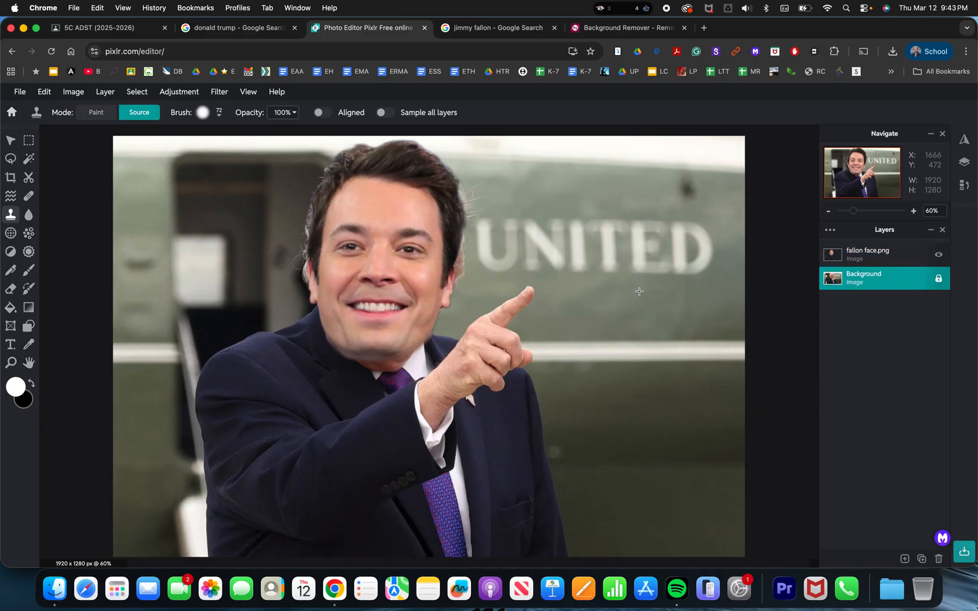
pyautogui.click(462, 282)
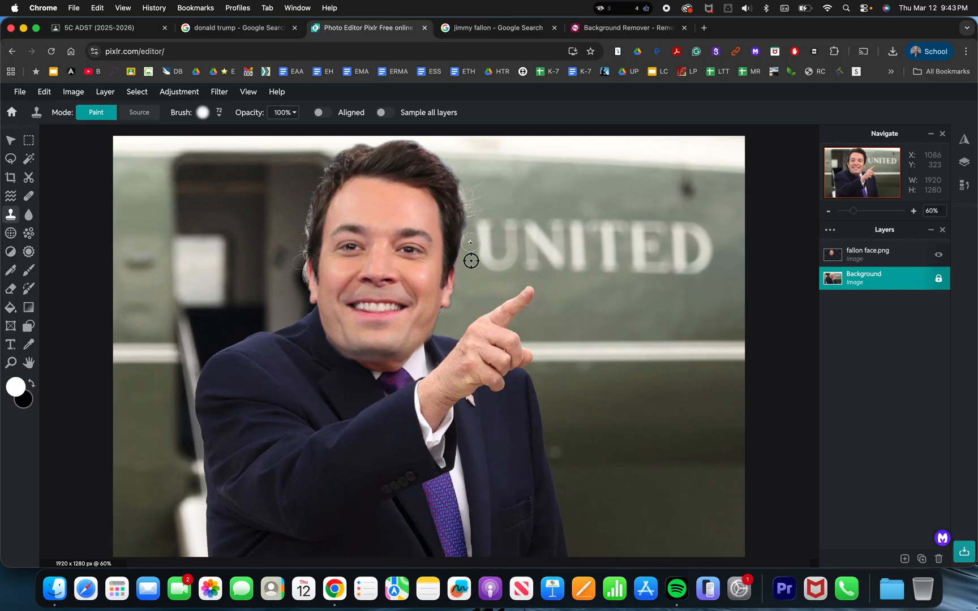
# Clone the aircraft doorway over Trump's leftover hair on the doorway side of Fallon's face.
pyautogui.keyDown('alt'); pyautogui.click(288, 236); pyautogui.keyUp('alt')
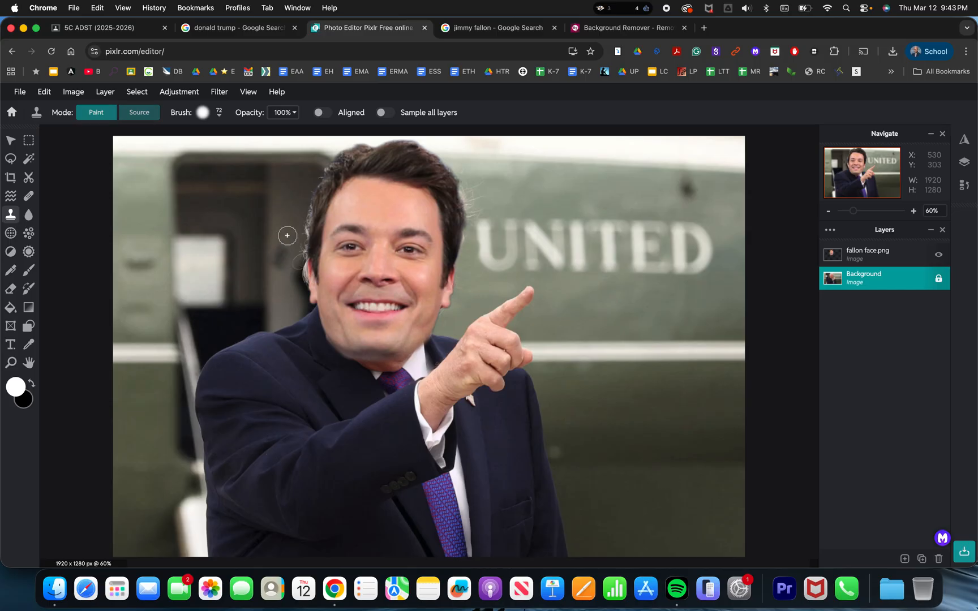
pyautogui.keyDown('alt'); pyautogui.click(287, 292); pyautogui.keyUp('alt')
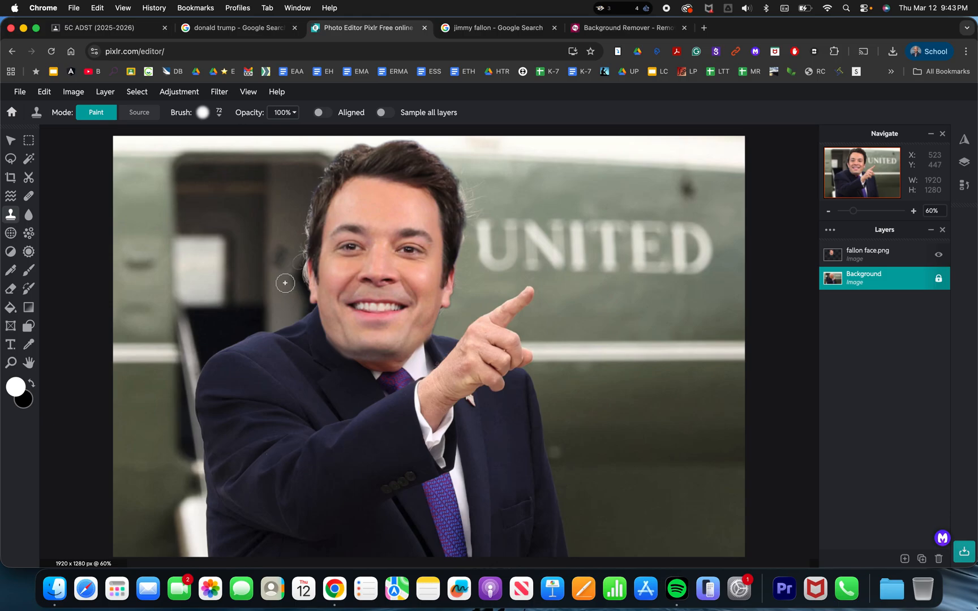
pyautogui.press('alt')
pyautogui.keyDown('alt'); pyautogui.click(285, 283); pyautogui.keyUp('alt')
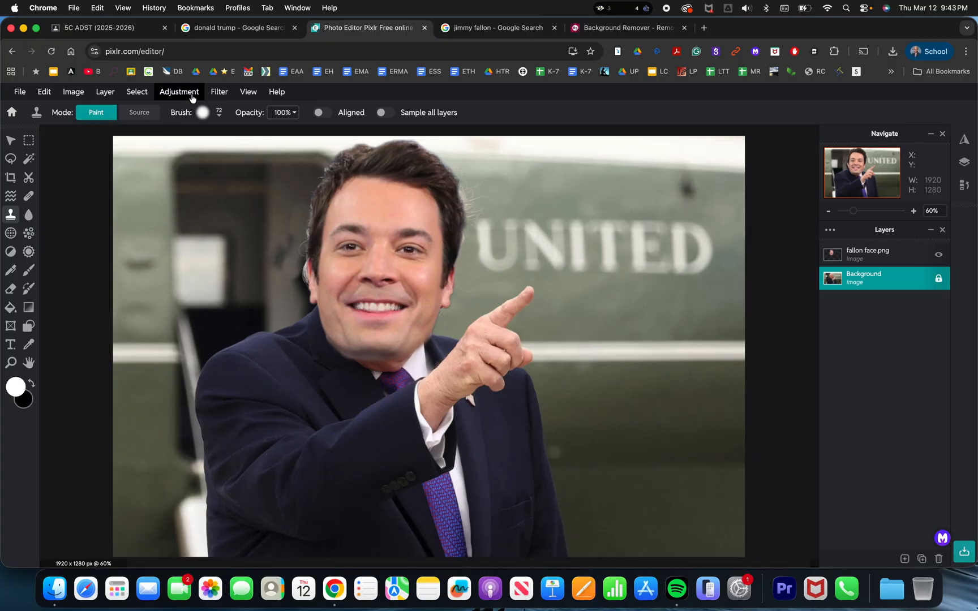
# Reduce the clone brush to 18 px and clone out the remaining light hair around Fallon's ear on the doorway side.
pyautogui.click(219, 115)
pyautogui.moveTo(235, 157); pyautogui.dragTo(213, 152)
pyautogui.click(72, 221)
pyautogui.press('alt')
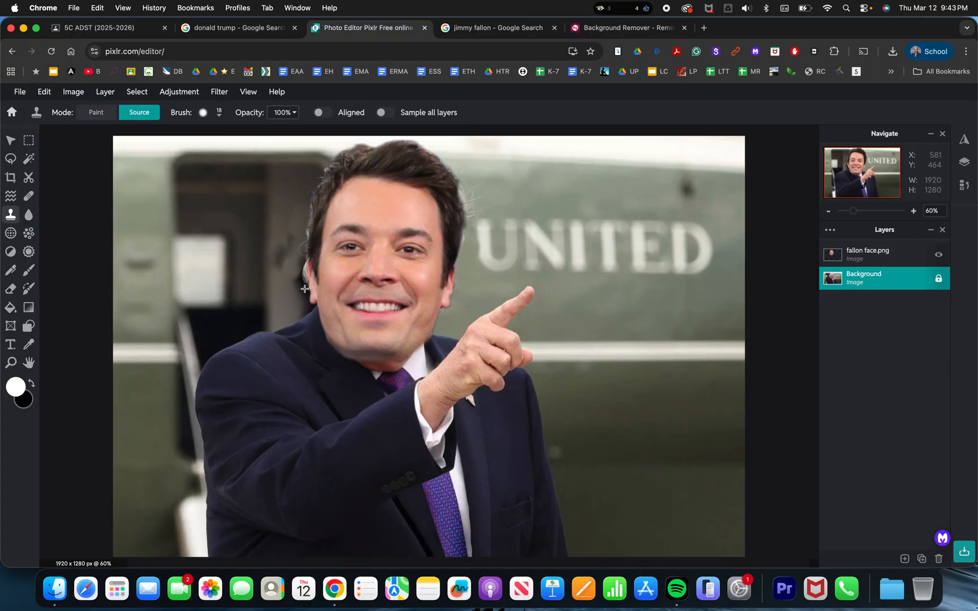
pyautogui.keyDown('alt'); pyautogui.click(305, 289); pyautogui.keyUp('alt')
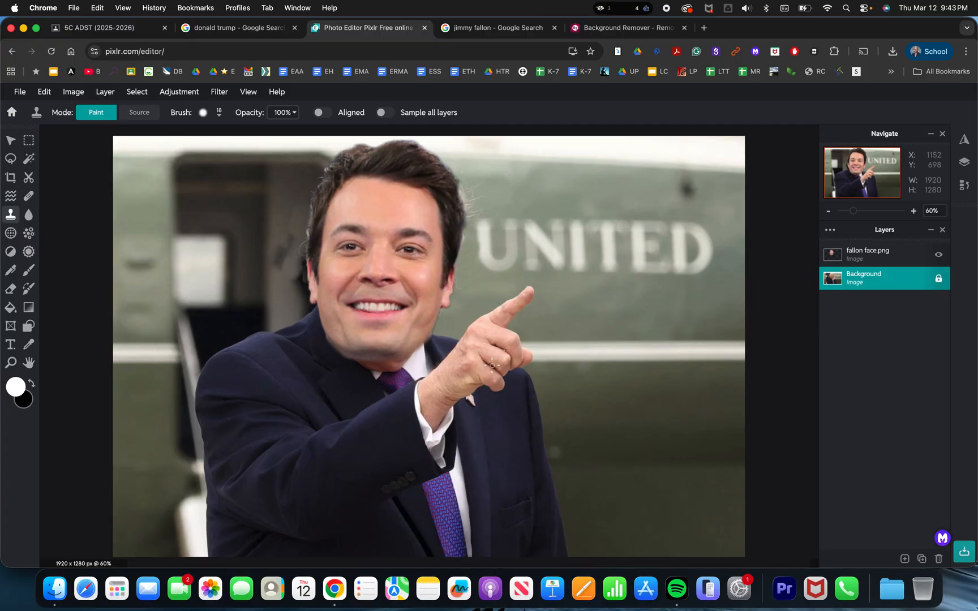
pyautogui.keyDown('alt'); pyautogui.click(290, 287); pyautogui.keyUp('alt')
# Enlarge the clone brush to 51 px and clone doorway tones over the dark smudges between the door frame and Fallon's face.
pyautogui.click(204, 113)
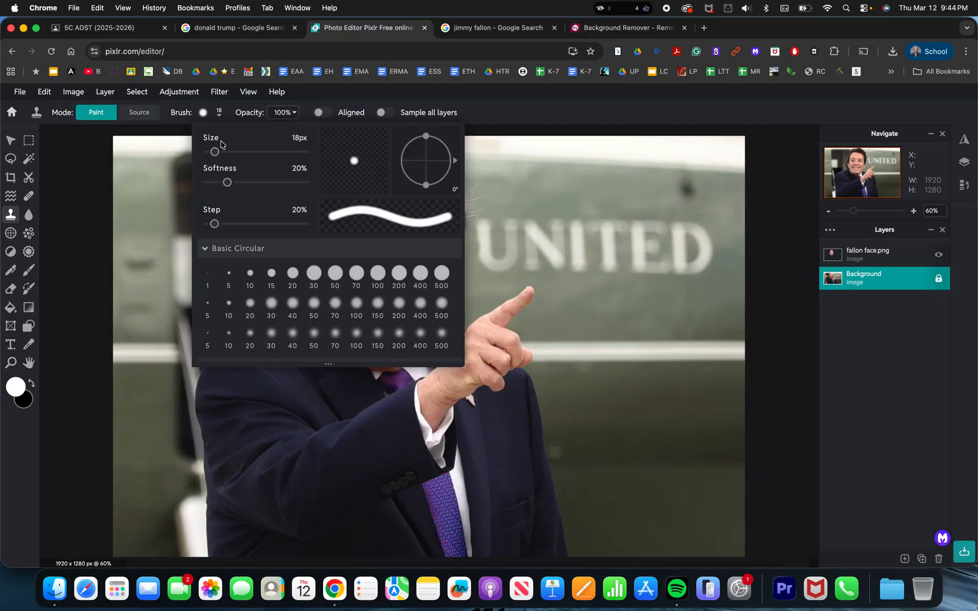
pyautogui.moveTo(215, 152); pyautogui.dragTo(227, 154)
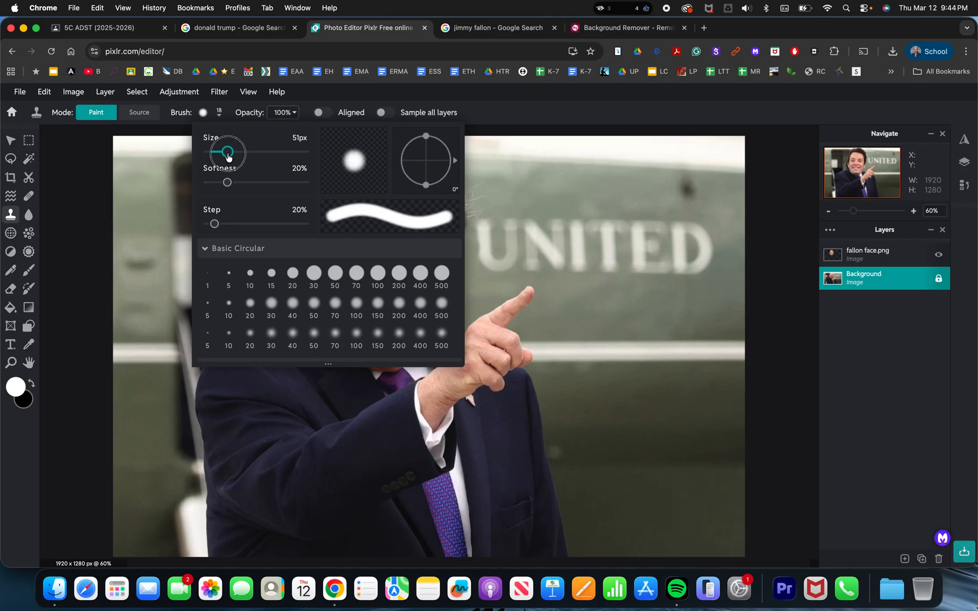
pyautogui.click(80, 238)
pyautogui.keyDown('alt'); pyautogui.click(286, 302); pyautogui.keyUp('alt')
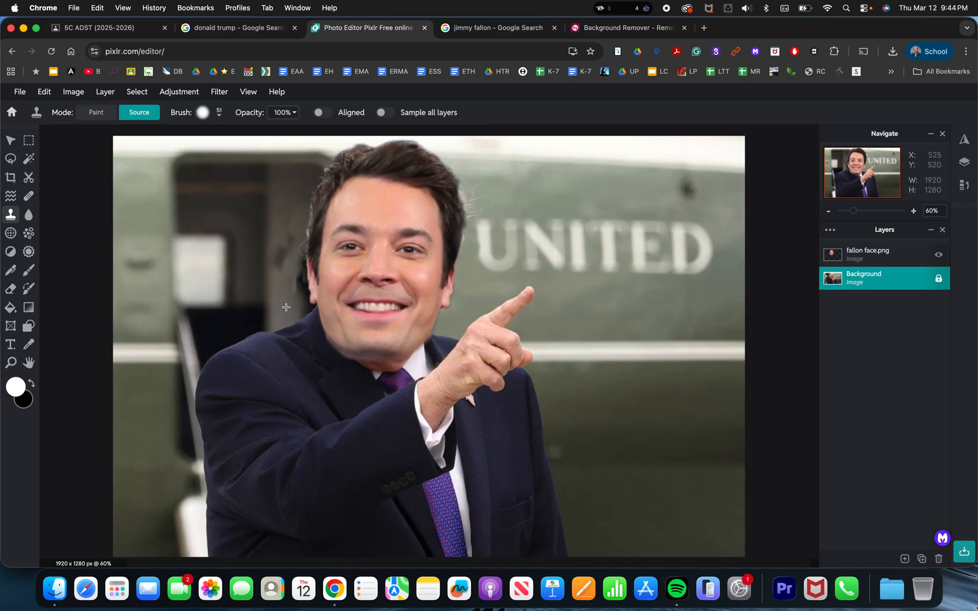
pyautogui.moveTo(295, 283)
pyautogui.mouseDown()
pyautogui.moveTo(301, 242)
pyautogui.moveTo(285, 262)
pyautogui.mouseUp()
pyautogui.keyDown('alt'); pyautogui.click(292, 195); pyautogui.keyUp('alt')
pyautogui.moveTo(287, 225)
pyautogui.mouseDown()
pyautogui.moveTo(279, 259)
pyautogui.moveTo(292, 260)
pyautogui.mouseUp()
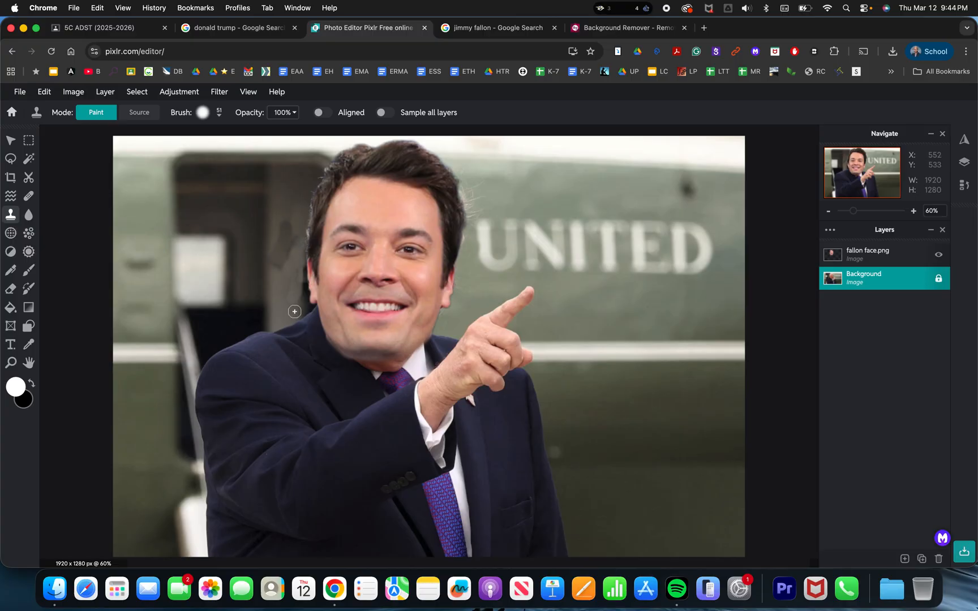
pyautogui.keyDown('alt'); pyautogui.click(282, 311); pyautogui.keyUp('alt')
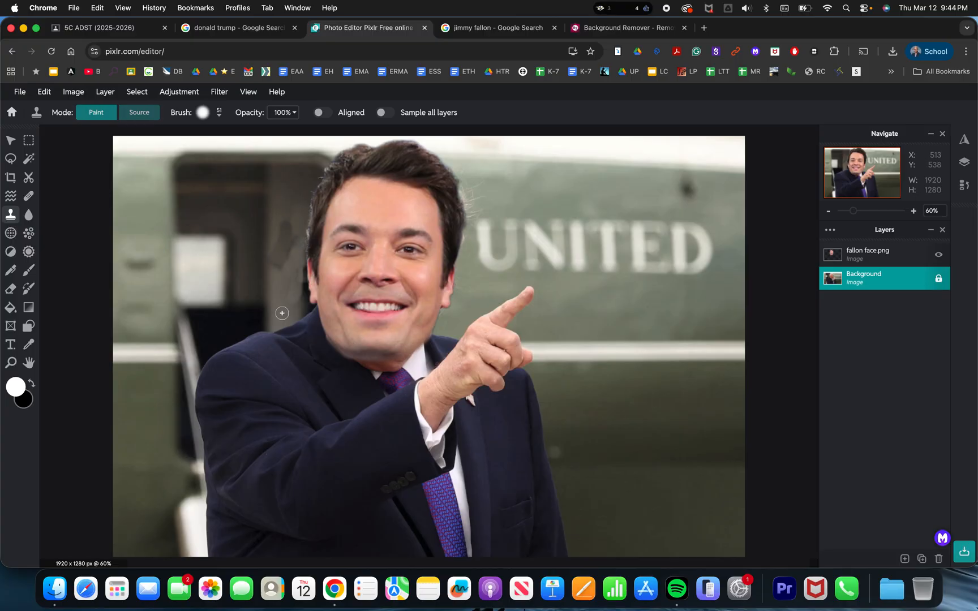
# Enlarge the clone brush to 98 px and smooth the grey doorway panel beside Fallon's face with repeatedly sampled panel tones.
pyautogui.click(220, 114)
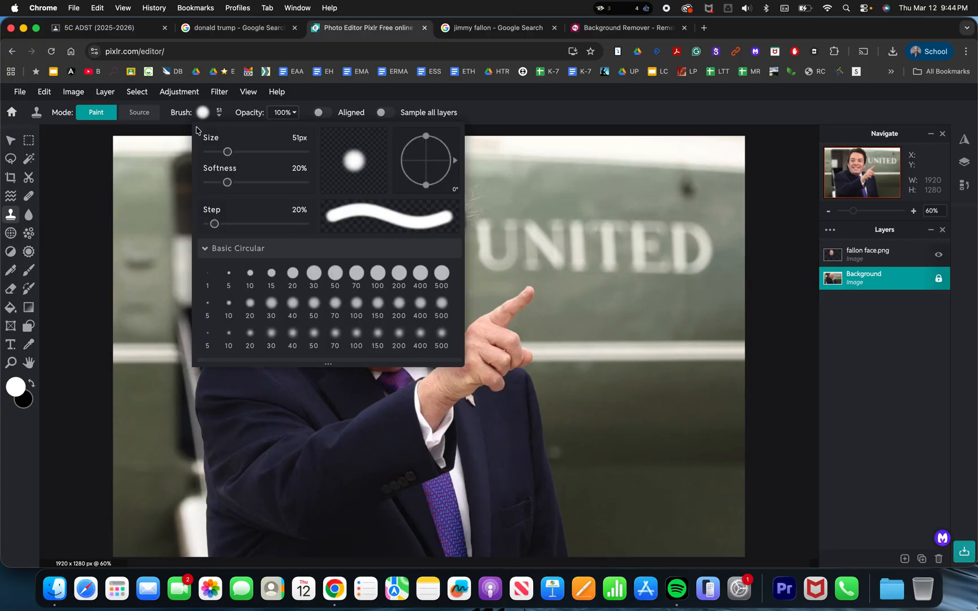
pyautogui.moveTo(226, 153); pyautogui.dragTo(245, 151)
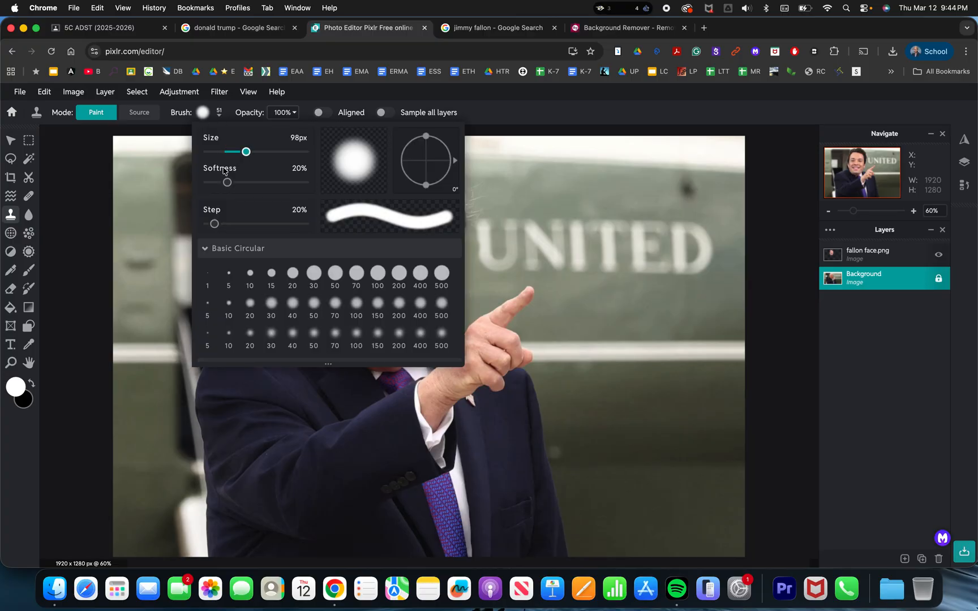
pyautogui.click(60, 287)
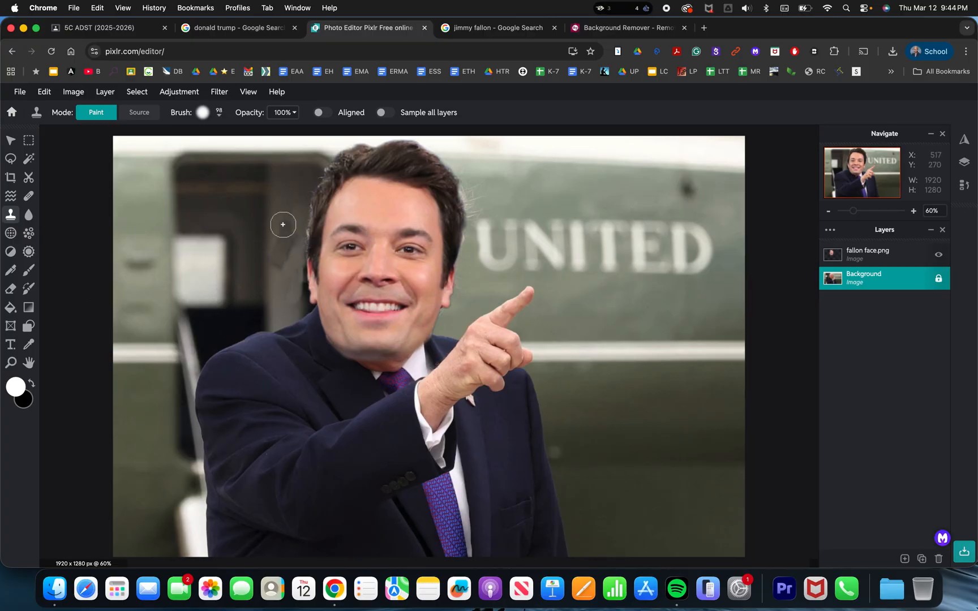
pyautogui.keyDown('alt'); pyautogui.click(284, 309); pyautogui.keyUp('alt')
pyautogui.press('alt')
pyautogui.keyDown('alt'); pyautogui.click(280, 283); pyautogui.keyUp('alt')
pyautogui.moveTo(284, 264); pyautogui.dragTo(281, 268)
pyautogui.keyDown('alt'); pyautogui.click(277, 296); pyautogui.keyUp('alt')
pyautogui.moveTo(279, 274); pyautogui.dragTo(283, 224)
pyautogui.click(281, 221)
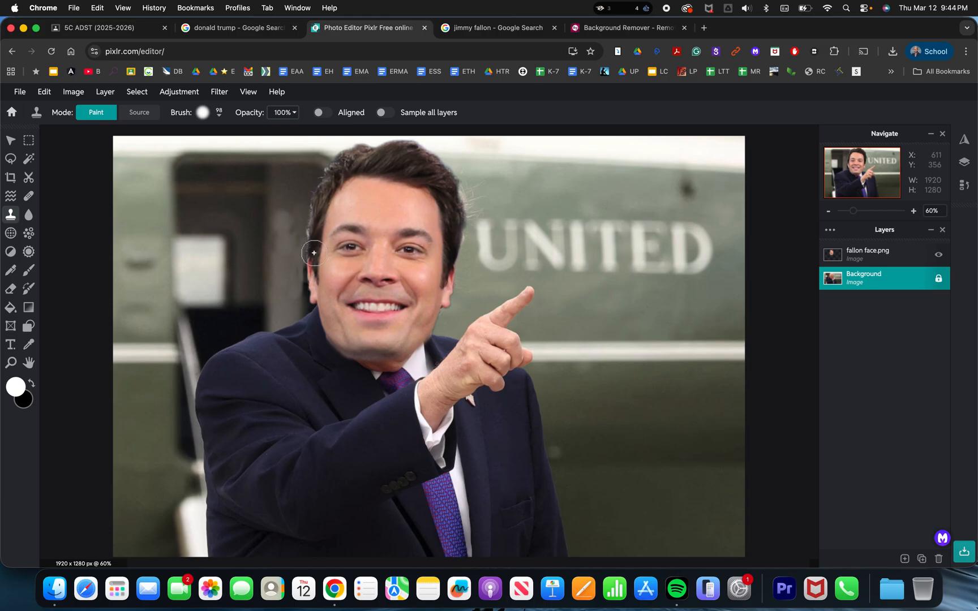
# Clone clean panel tones over the stray dark patch in the doorway and touch up the area next to Fallon's ear.
pyautogui.moveTo(291, 229)
pyautogui.mouseDown()
pyautogui.moveTo(294, 215)
pyautogui.moveTo(283, 214)
pyautogui.moveTo(280, 230)
pyautogui.moveTo(277, 217)
pyautogui.moveTo(278, 254)
pyautogui.mouseUp()
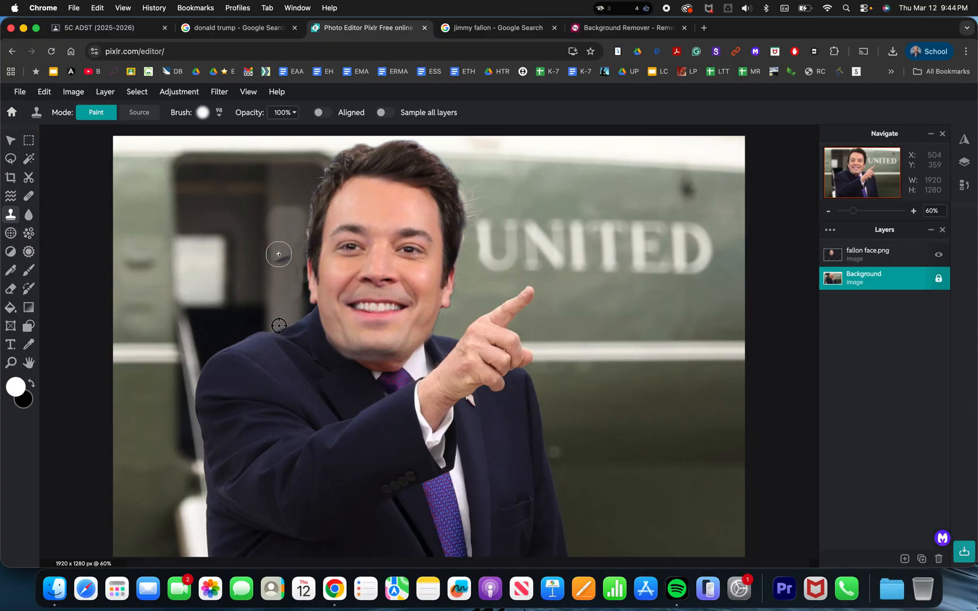
pyautogui.press('alt')
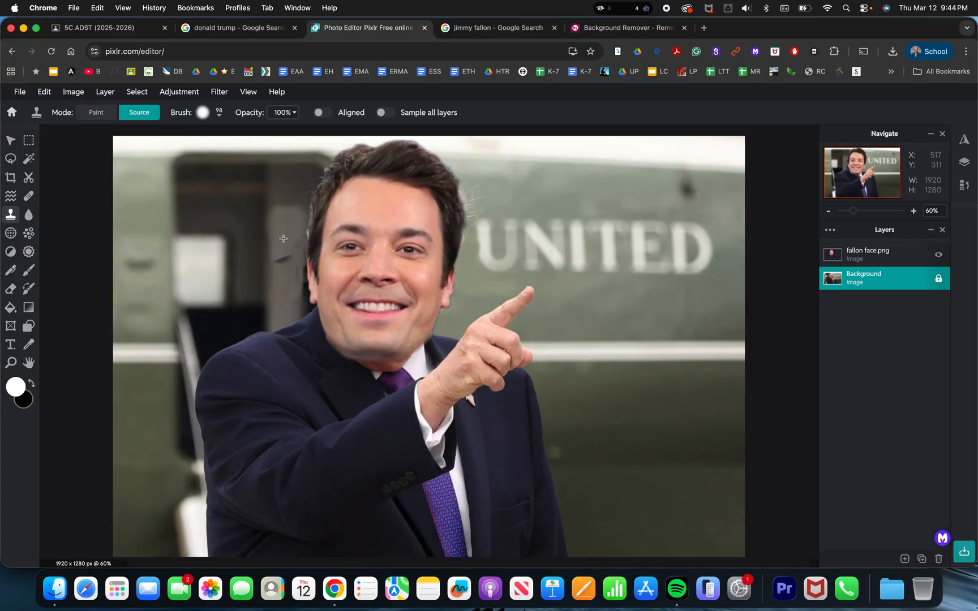
pyautogui.moveTo(283, 263); pyautogui.dragTo(282, 274)
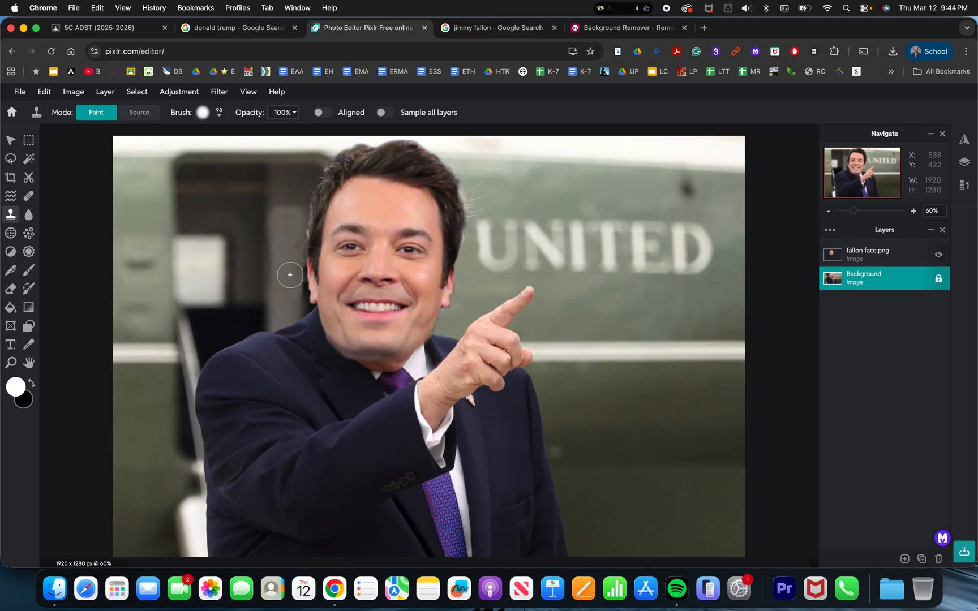
pyautogui.keyDown('alt'); pyautogui.click(295, 275); pyautogui.keyUp('alt')
pyautogui.click(295, 272)
# Save the finished composite as a PNG named Jimmy Trump in the Photo Editing folder.
pyautogui.click(20, 92)
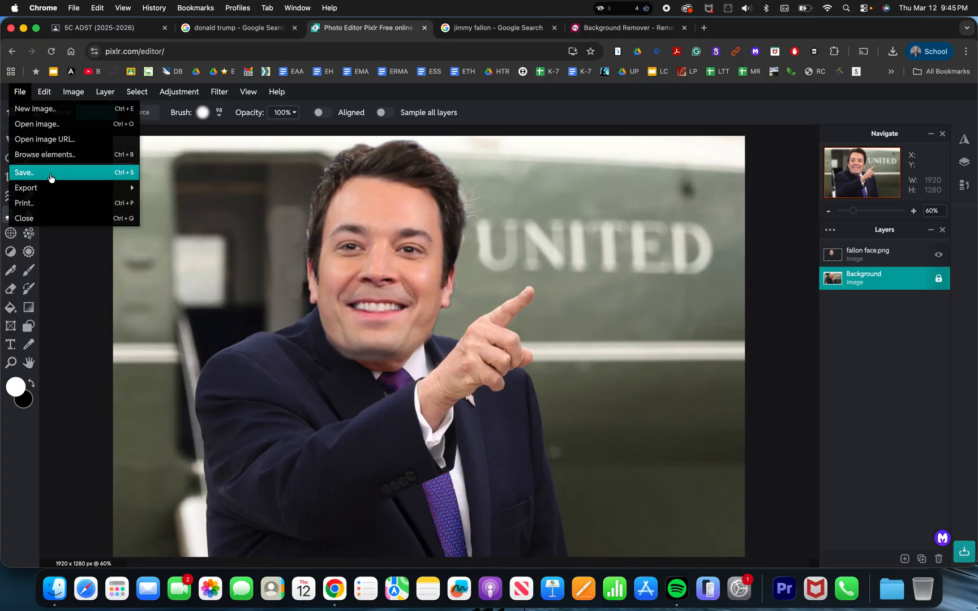
pyautogui.click(51, 177)
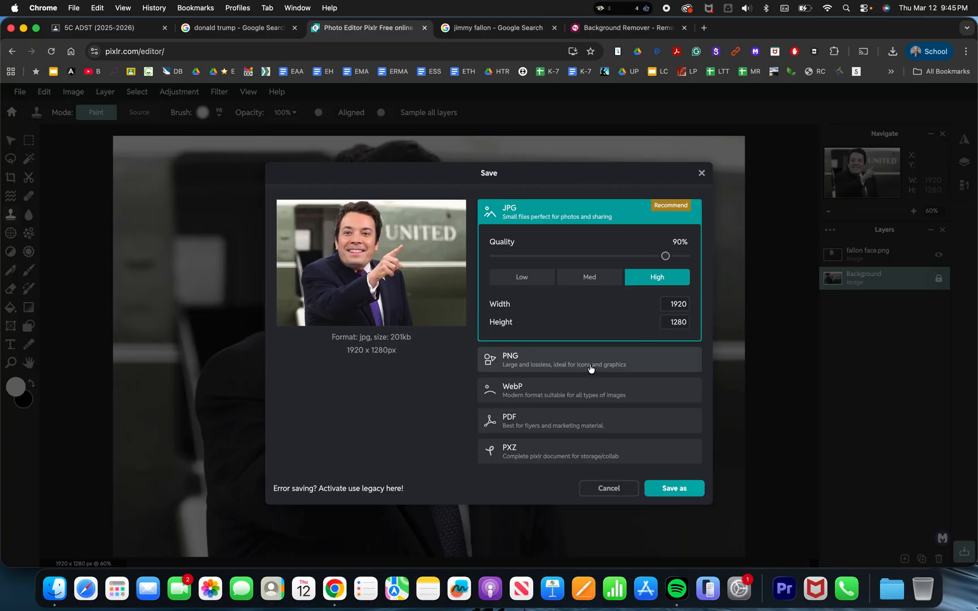
pyautogui.click(590, 368)
pyautogui.click(685, 478)
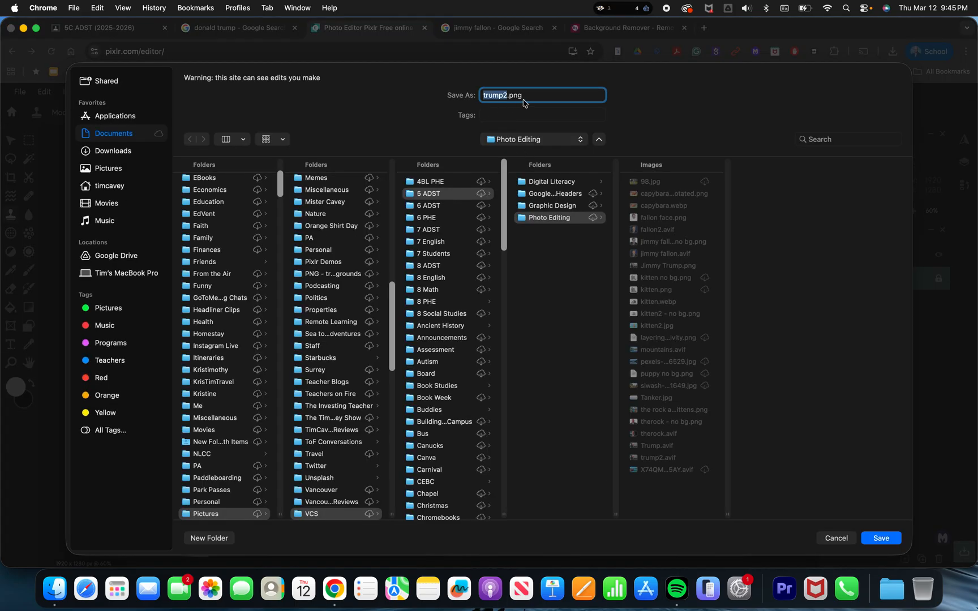
pyautogui.write('Jimmy Trump')
pyautogui.press('Return')
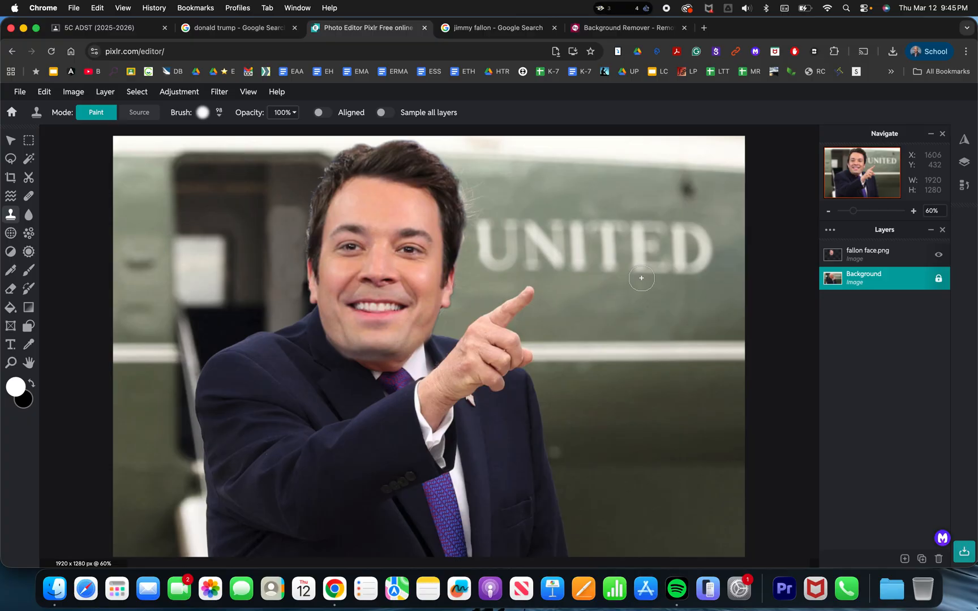
pyautogui.moveTo(856, 213); pyautogui.dragTo(852, 213)
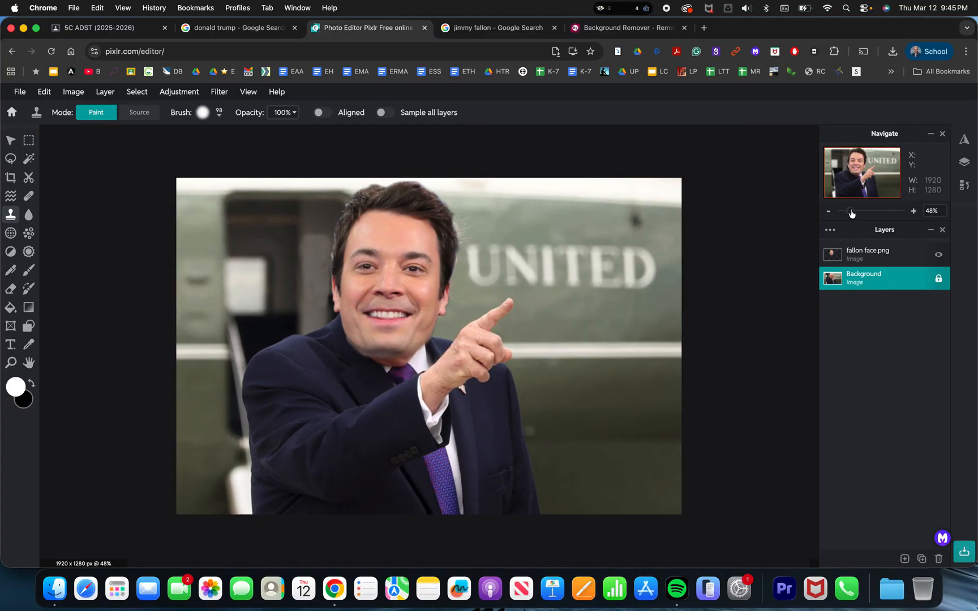